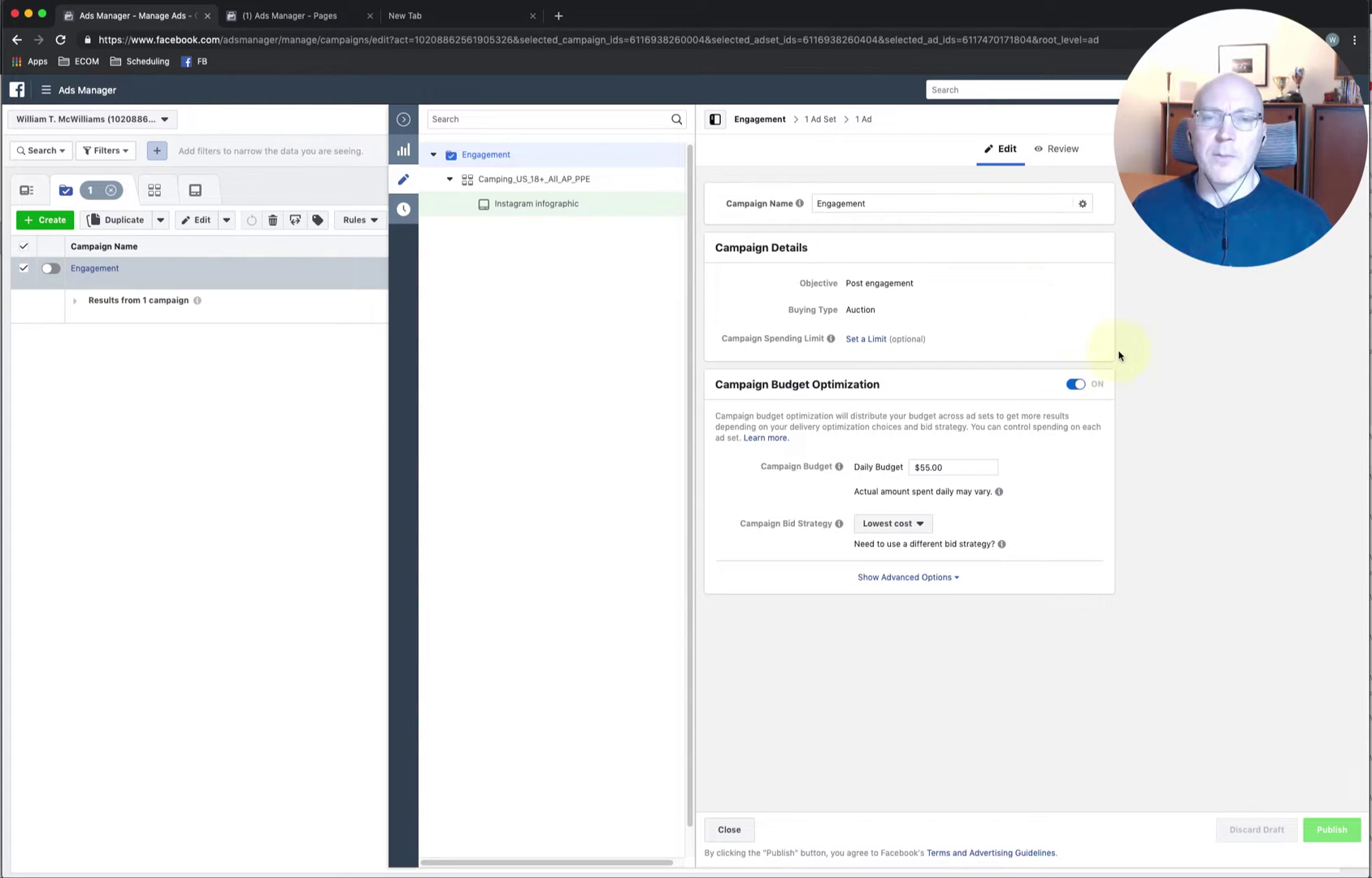
Open the Instagram infographic ad from the campaign tree for editing.
{"action": "left_click", "coordinate": [532, 205]}
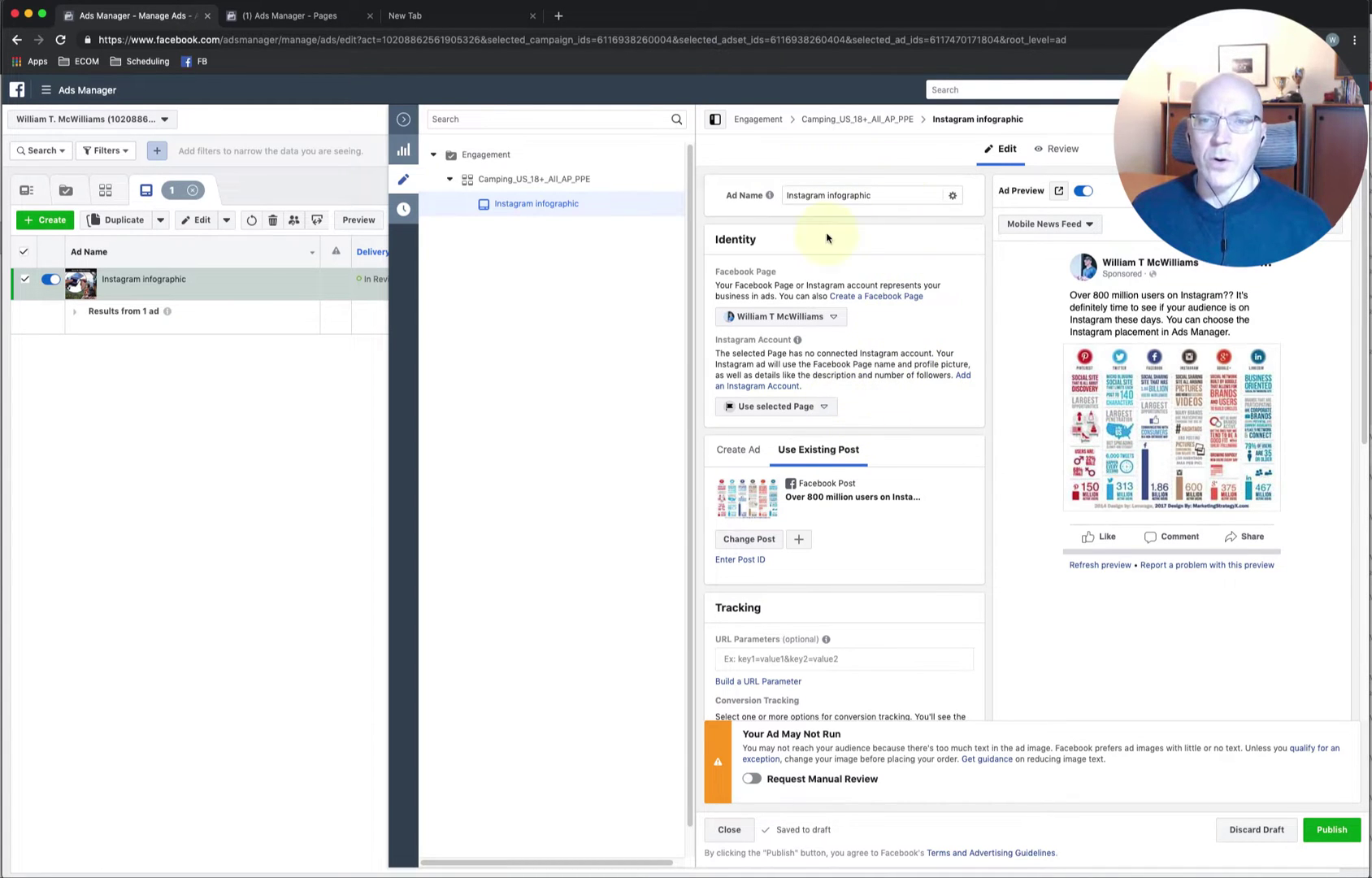
Switch the ad to the Apr 10, 2019 'Tired of having your phone go dead' ads post.
{"action": "left_click", "coordinate": [748, 539]}
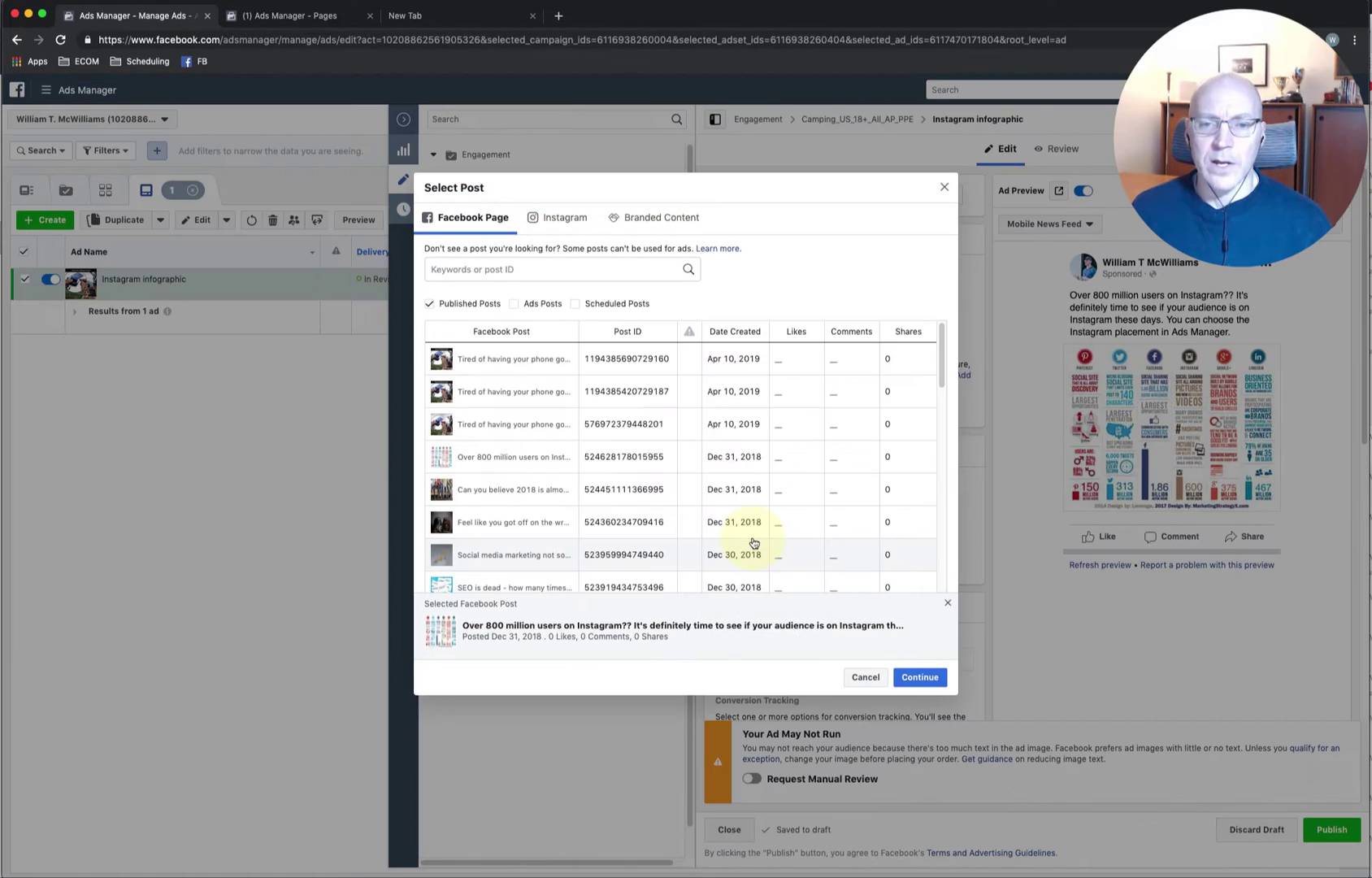
{"action": "left_click", "coordinate": [429, 303]}
{"action": "left_click", "coordinate": [514, 303]}
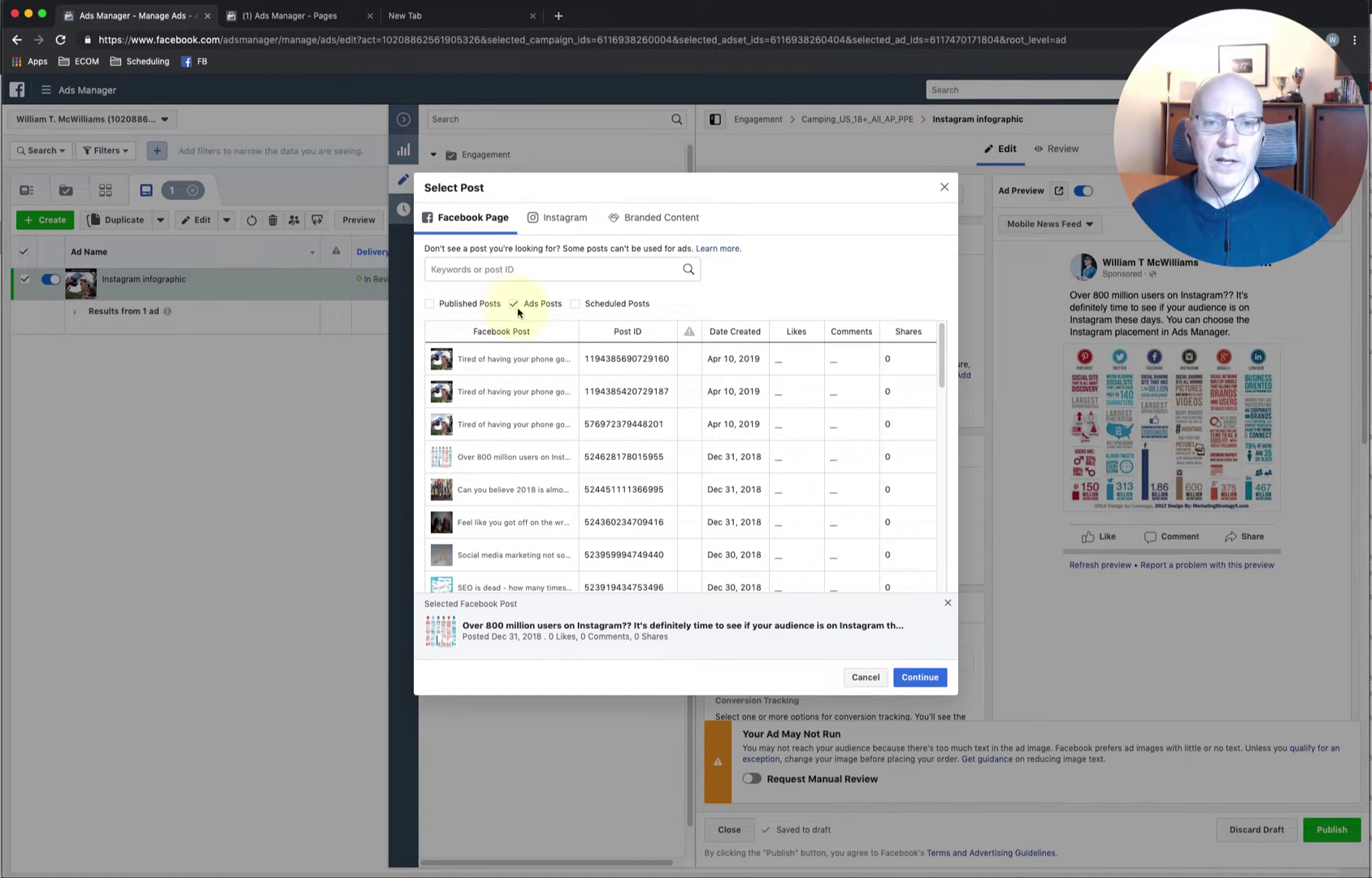
{"action": "left_click", "coordinate": [498, 425]}
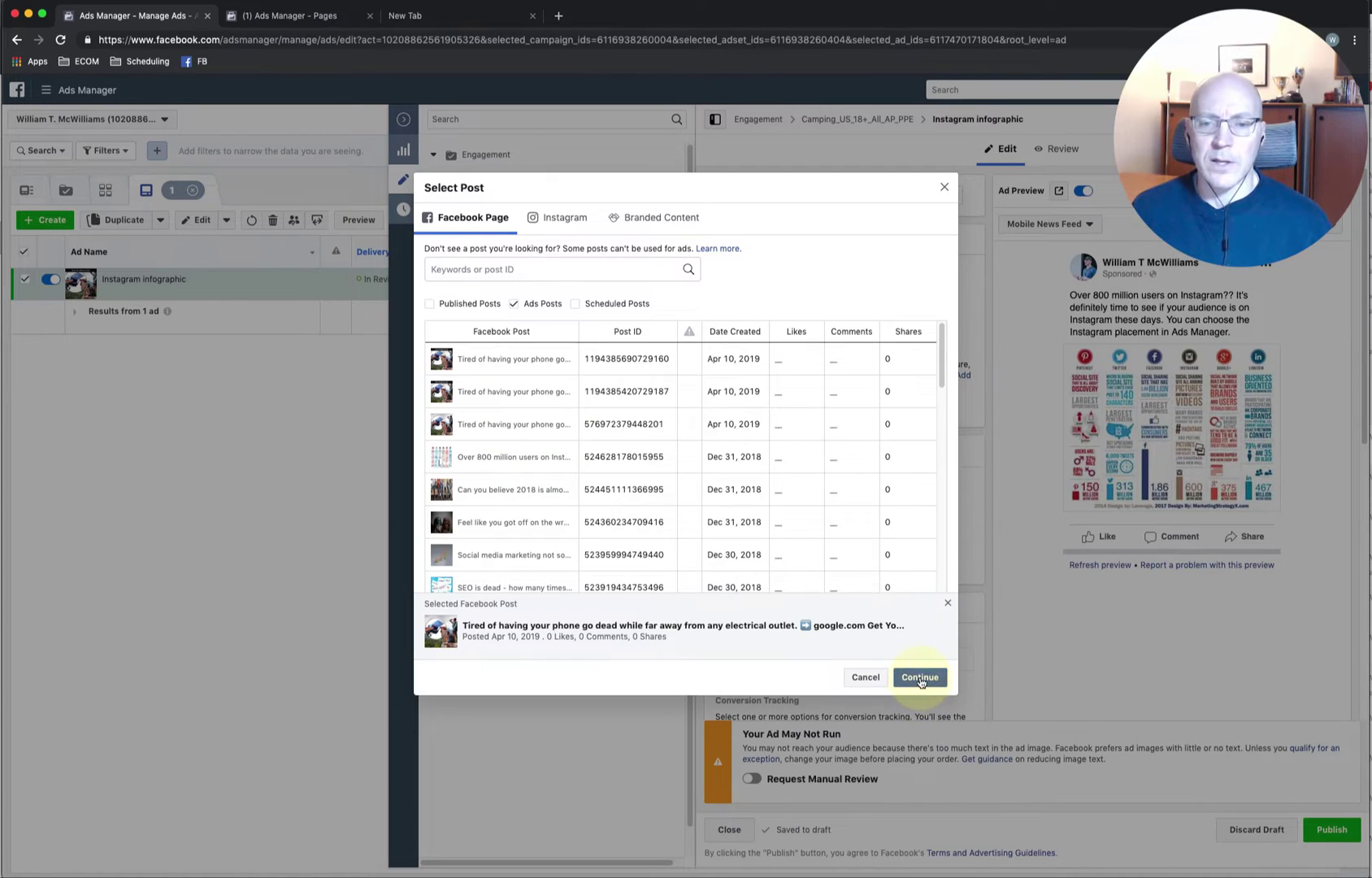
{"action": "left_click", "coordinate": [920, 678]}
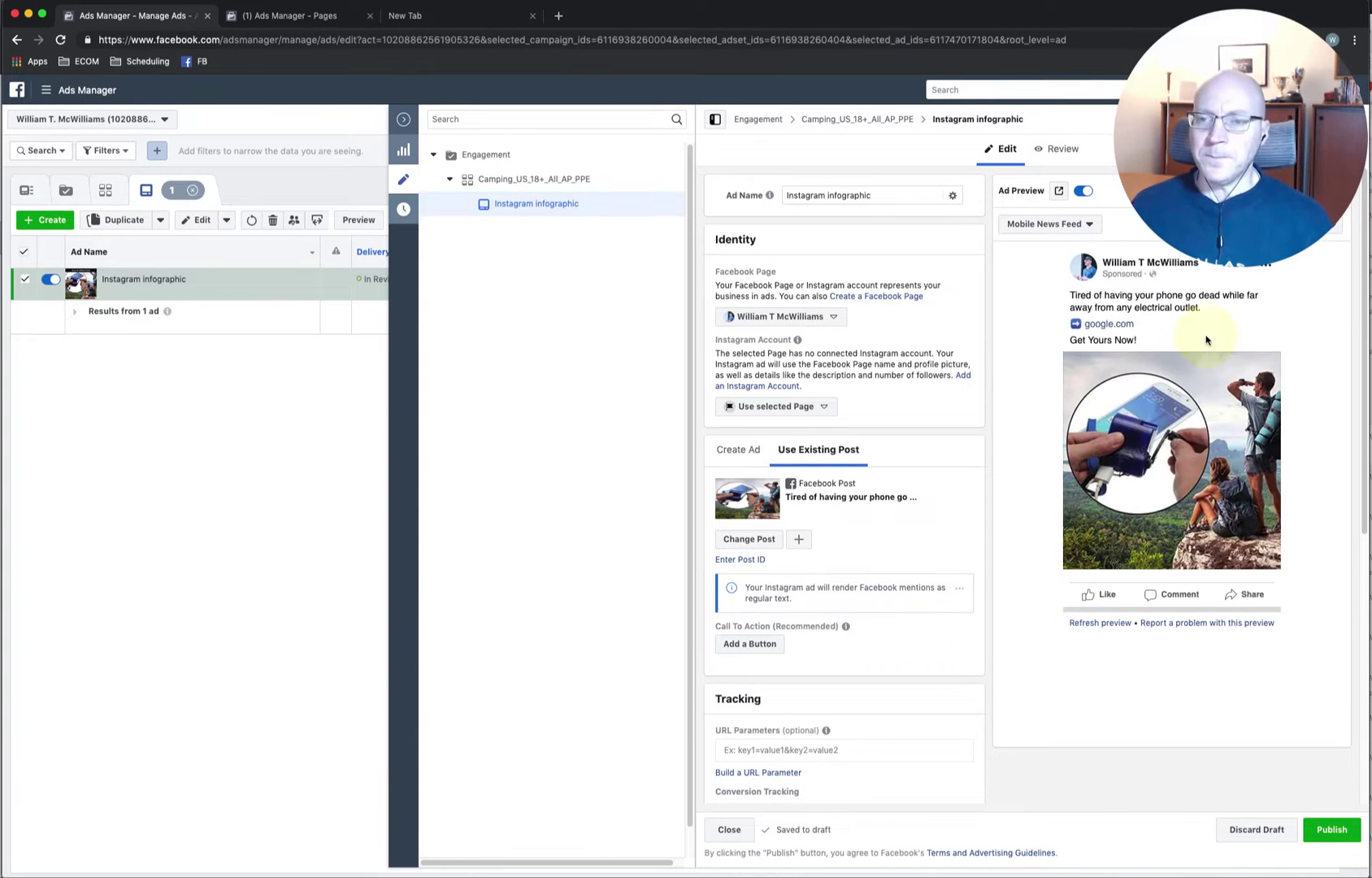
Rename the ad to 'USB Crank Charger IMG#1'.
{"action": "triple_click", "coordinate": [878, 196]}
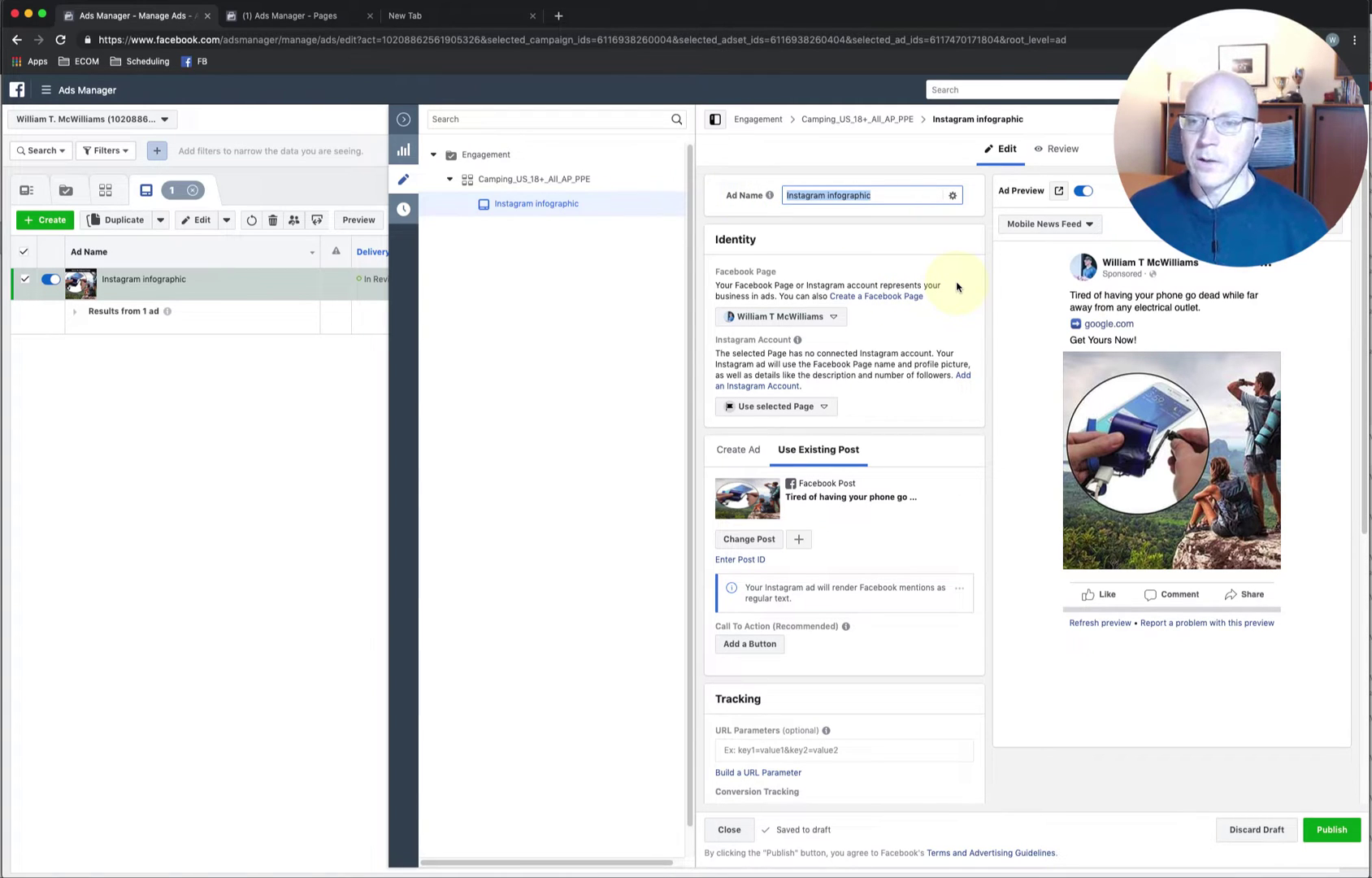
{"action": "type", "text": "USB Crank Charger IMG#1"}
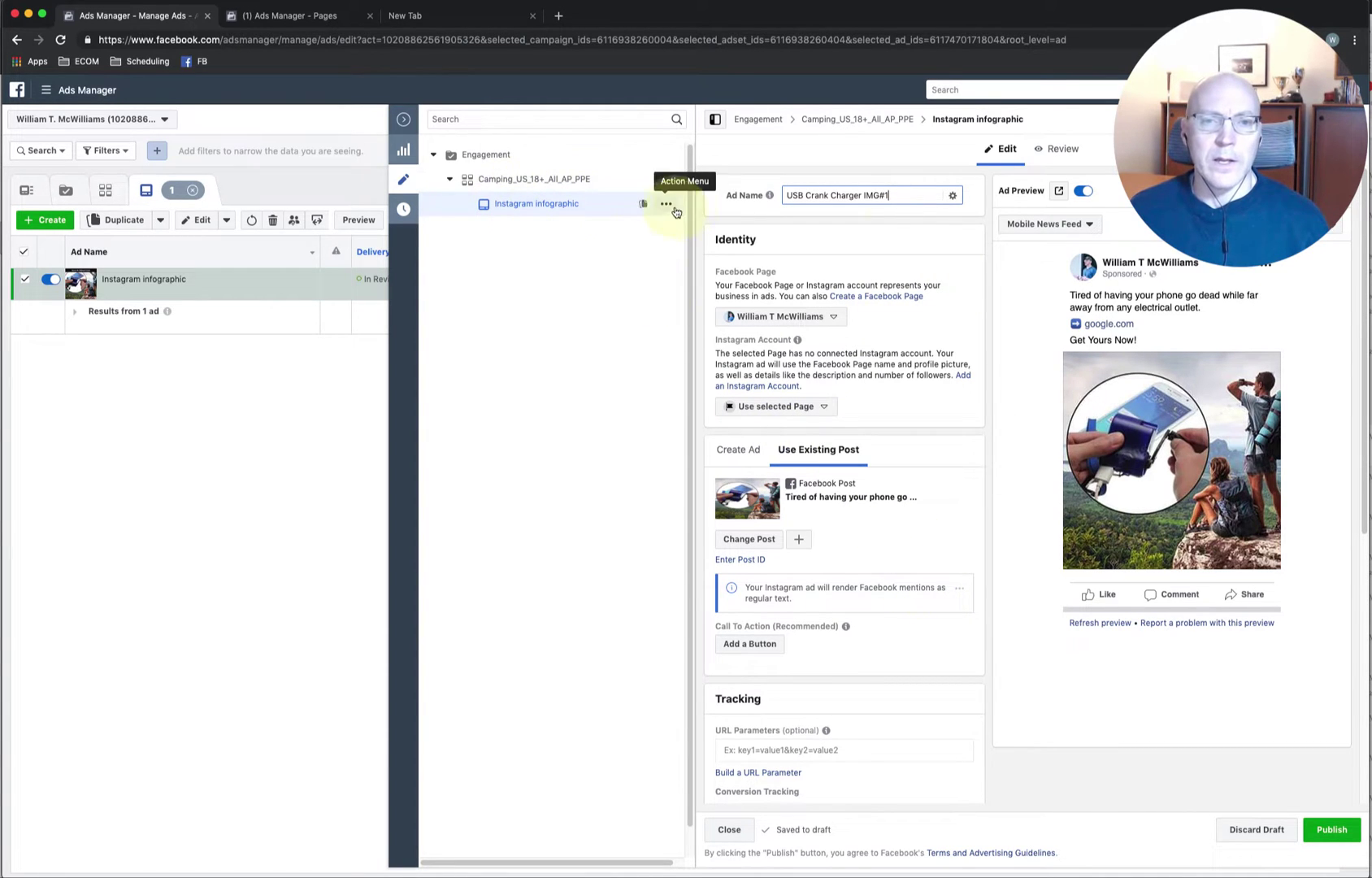
{"action": "left_click", "coordinate": [935, 248]}
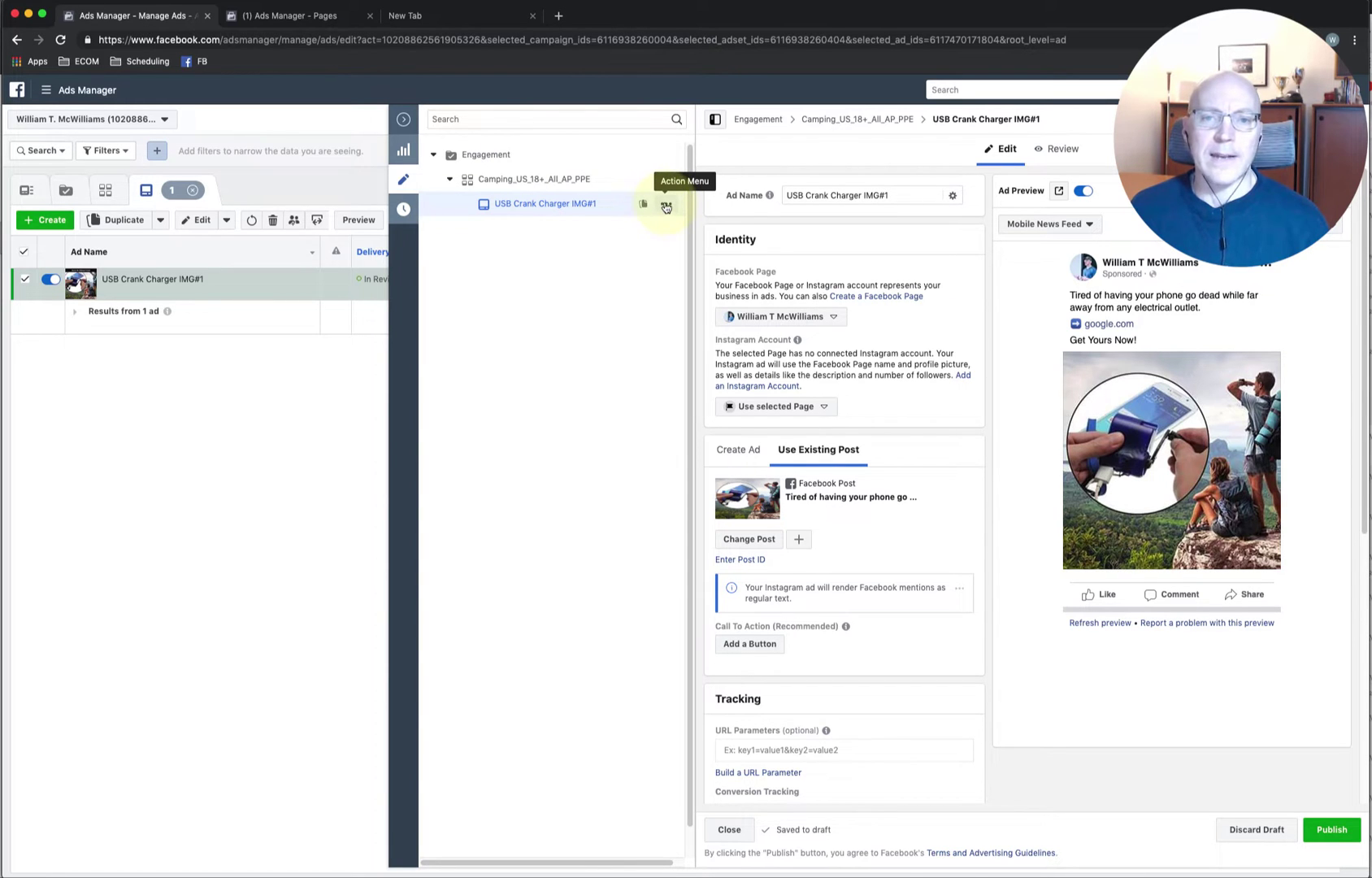
Quick-duplicate the IMG#1 ad and switch the copy to the Never Be Without Power video post.
{"action": "left_click", "coordinate": [665, 208]}
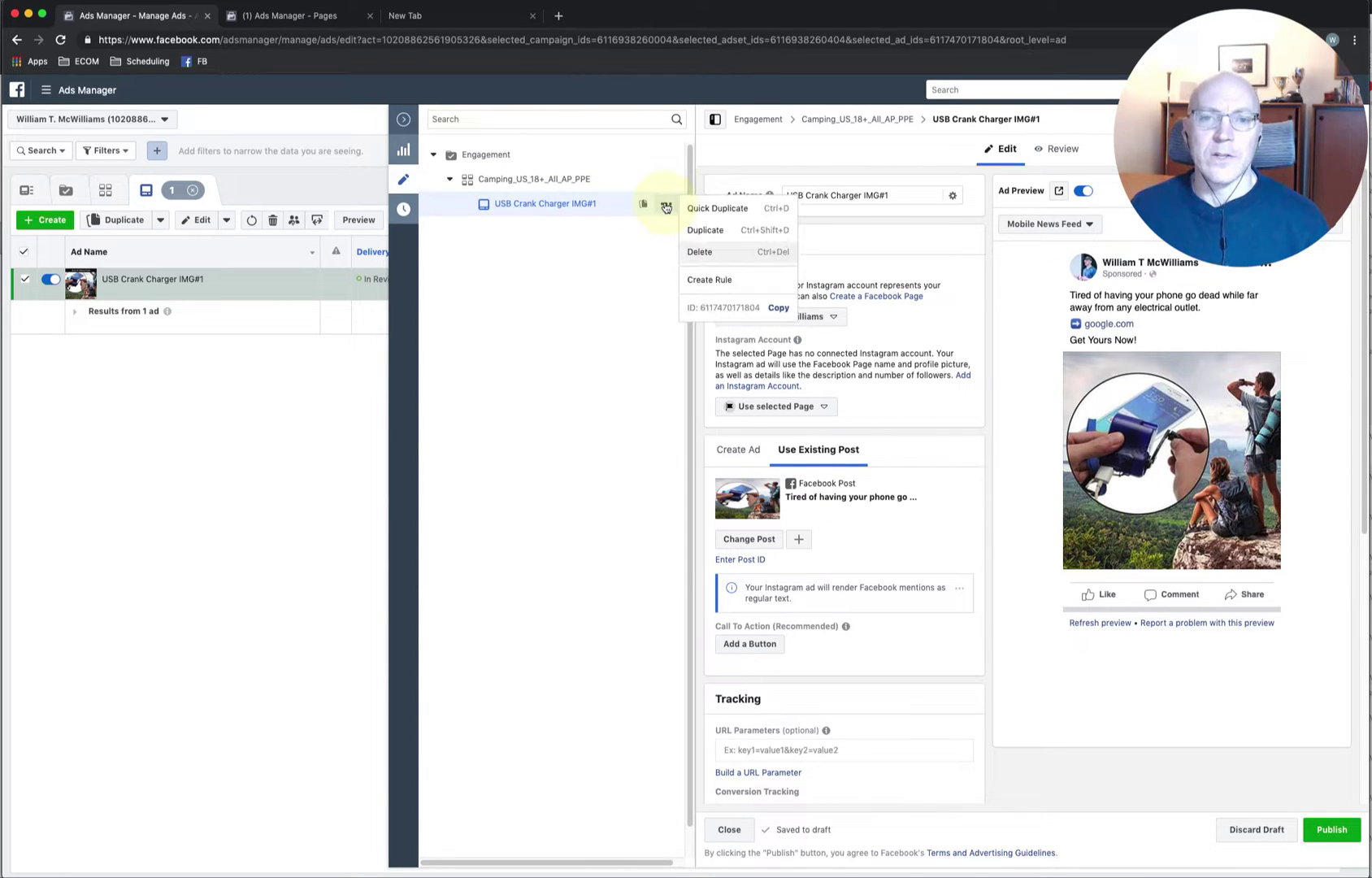
{"action": "left_click", "coordinate": [713, 209]}
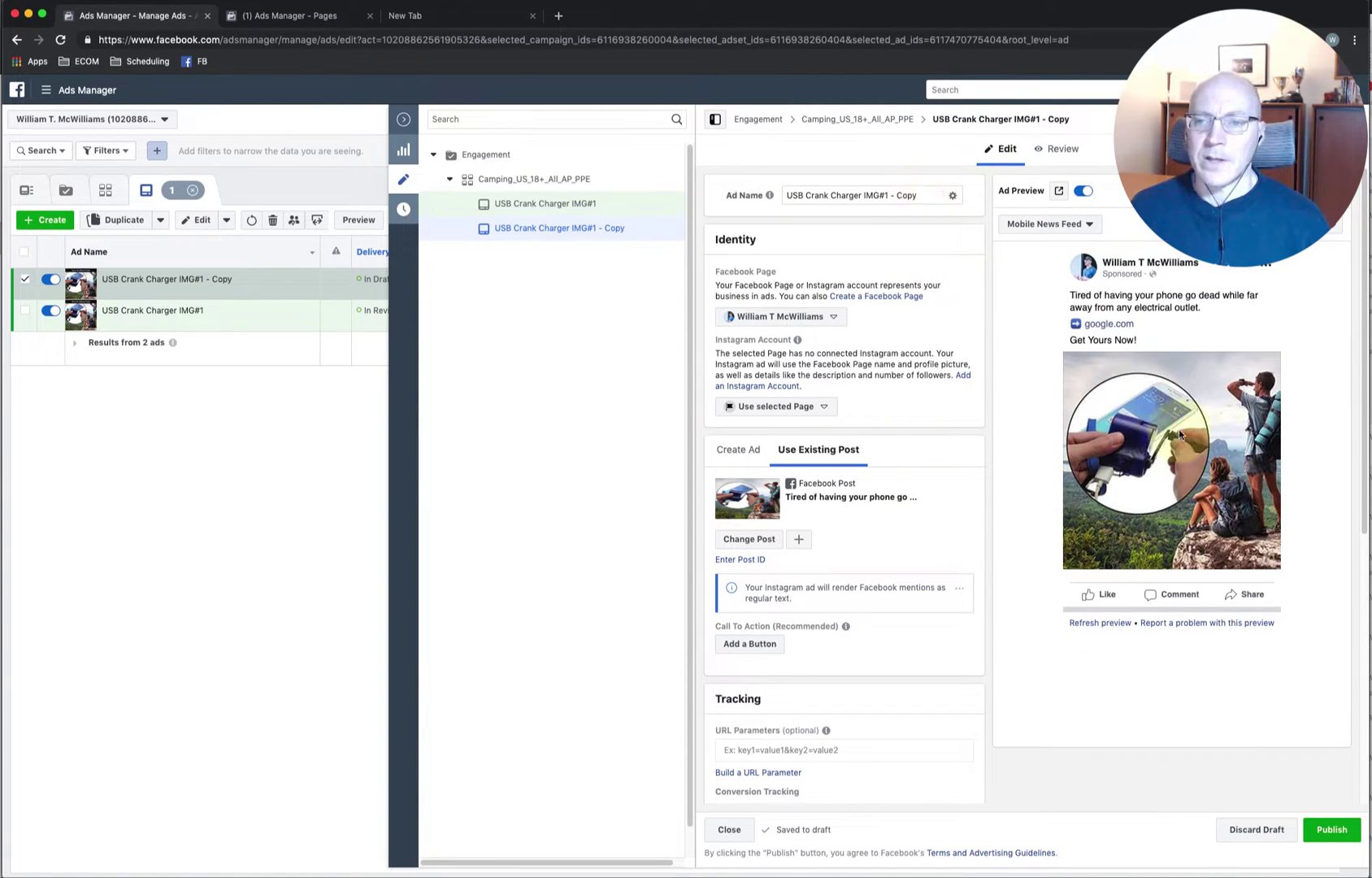
{"action": "left_click", "coordinate": [749, 539]}
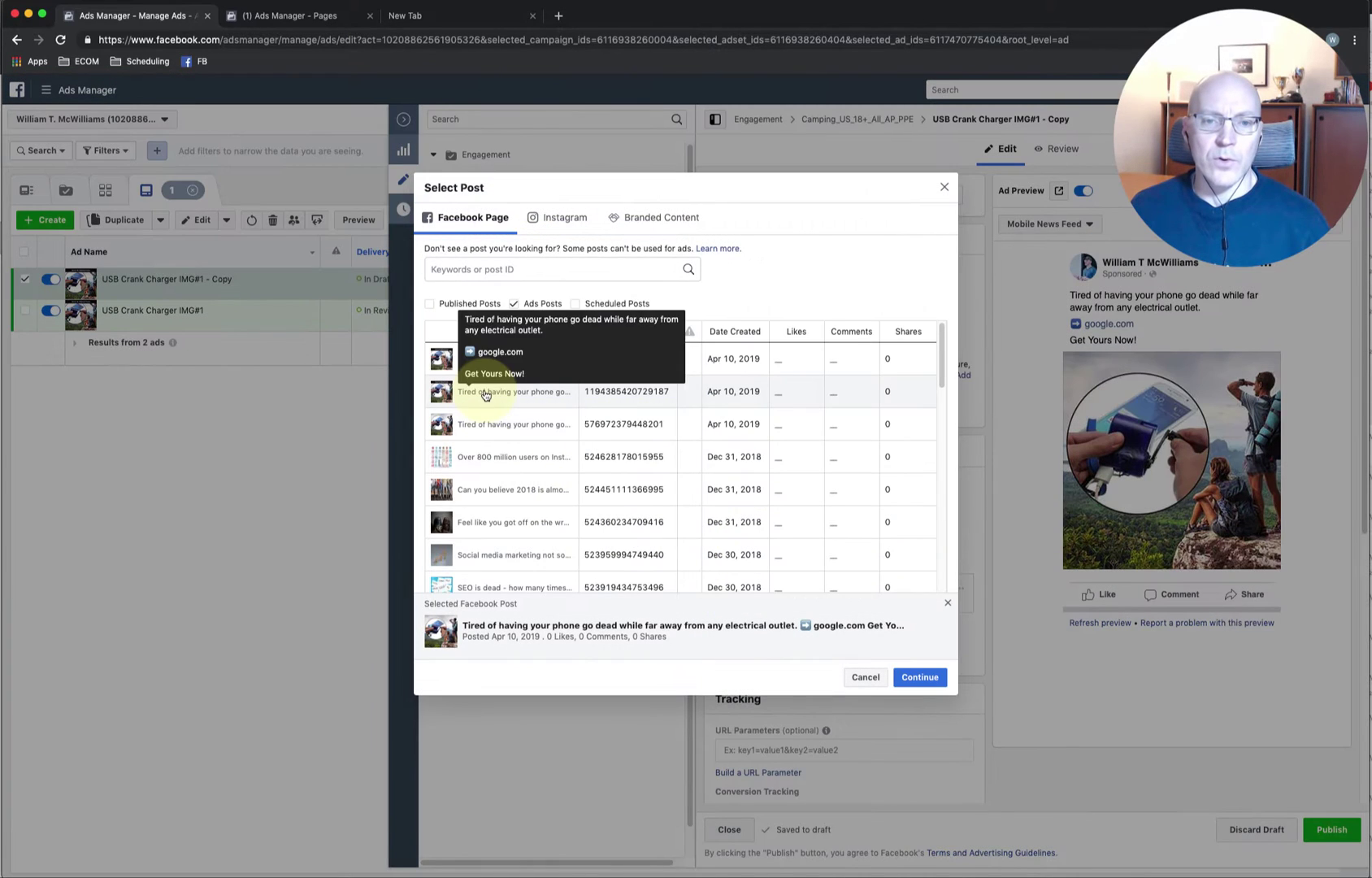
{"action": "left_click", "coordinate": [916, 678]}
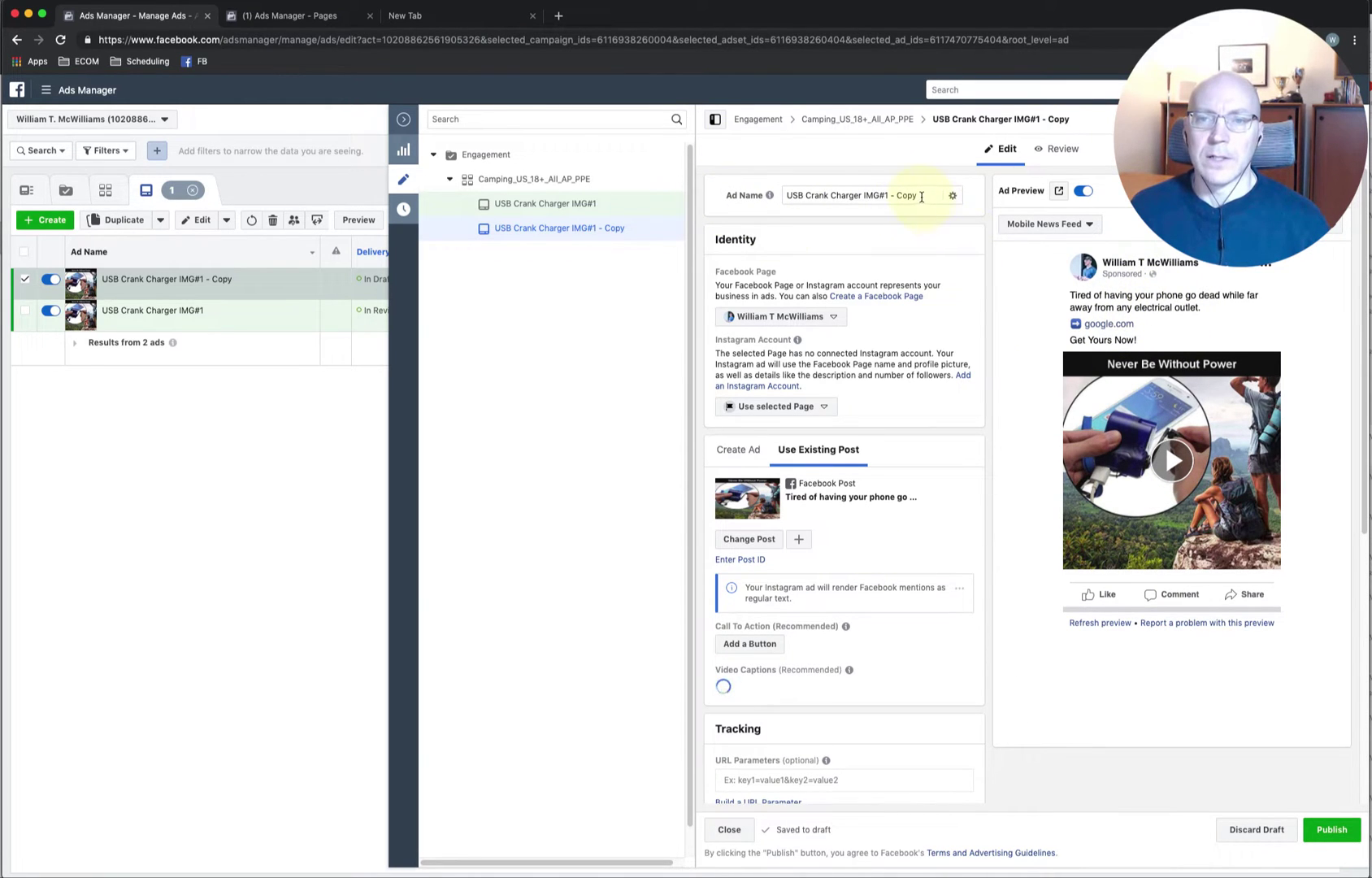
Rename the copy to 'USB Crank Charger VID#1'.
{"action": "left_click_drag", "start_coordinate": [921, 197], "coordinate": [889, 195]}
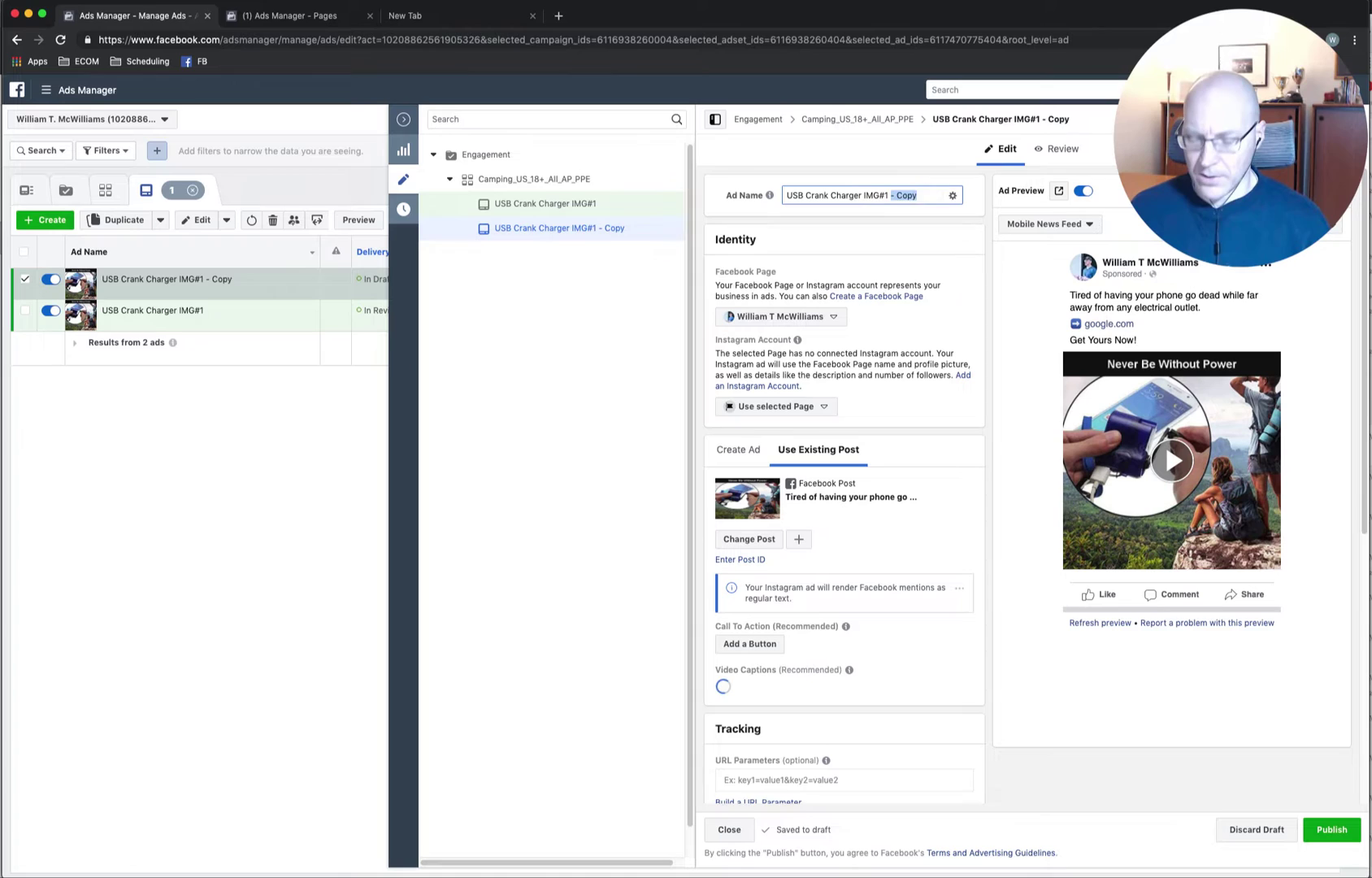
{"action": "key", "text": "BackSpace"}
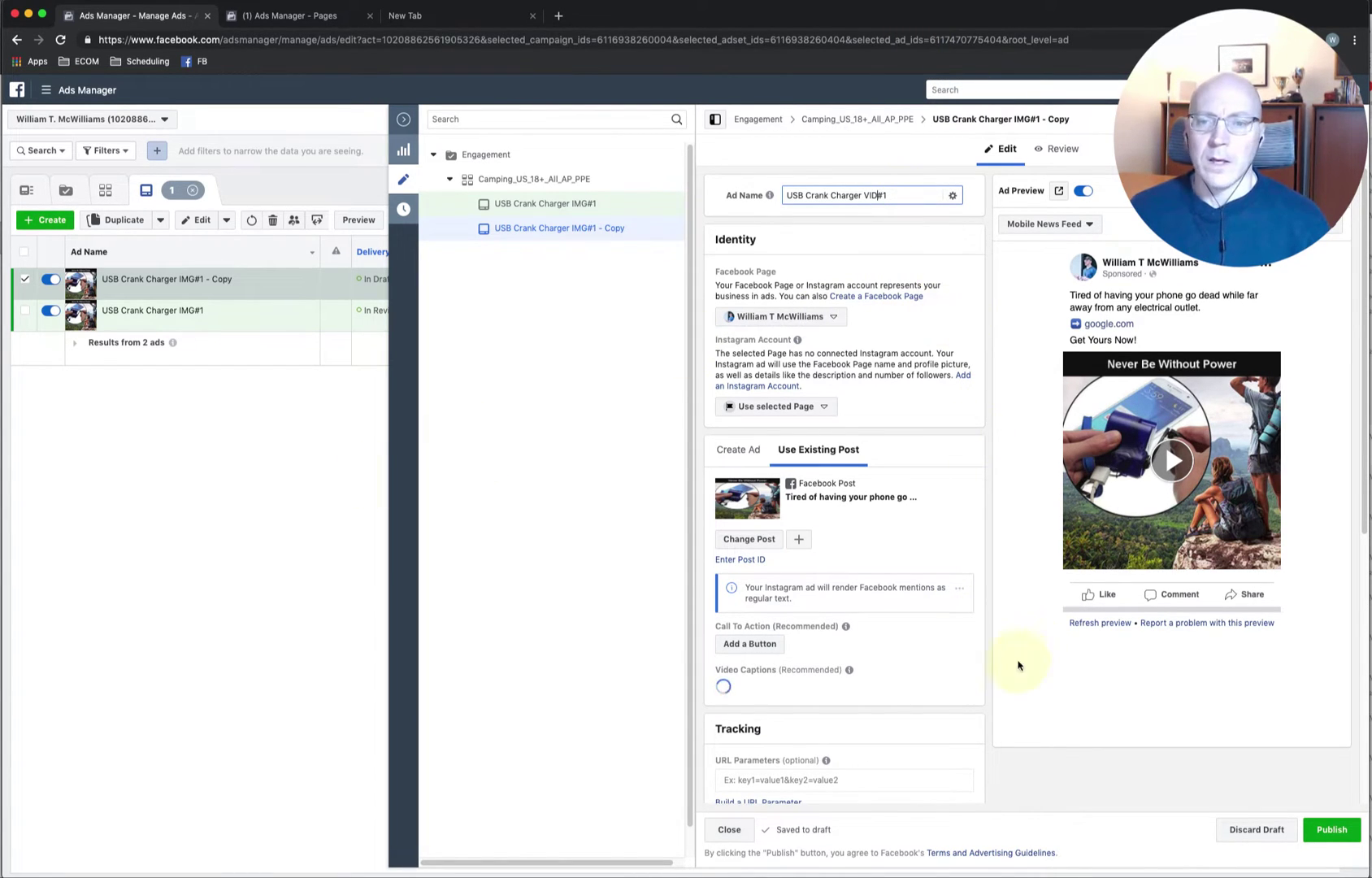
{"action": "left_click", "coordinate": [990, 633]}
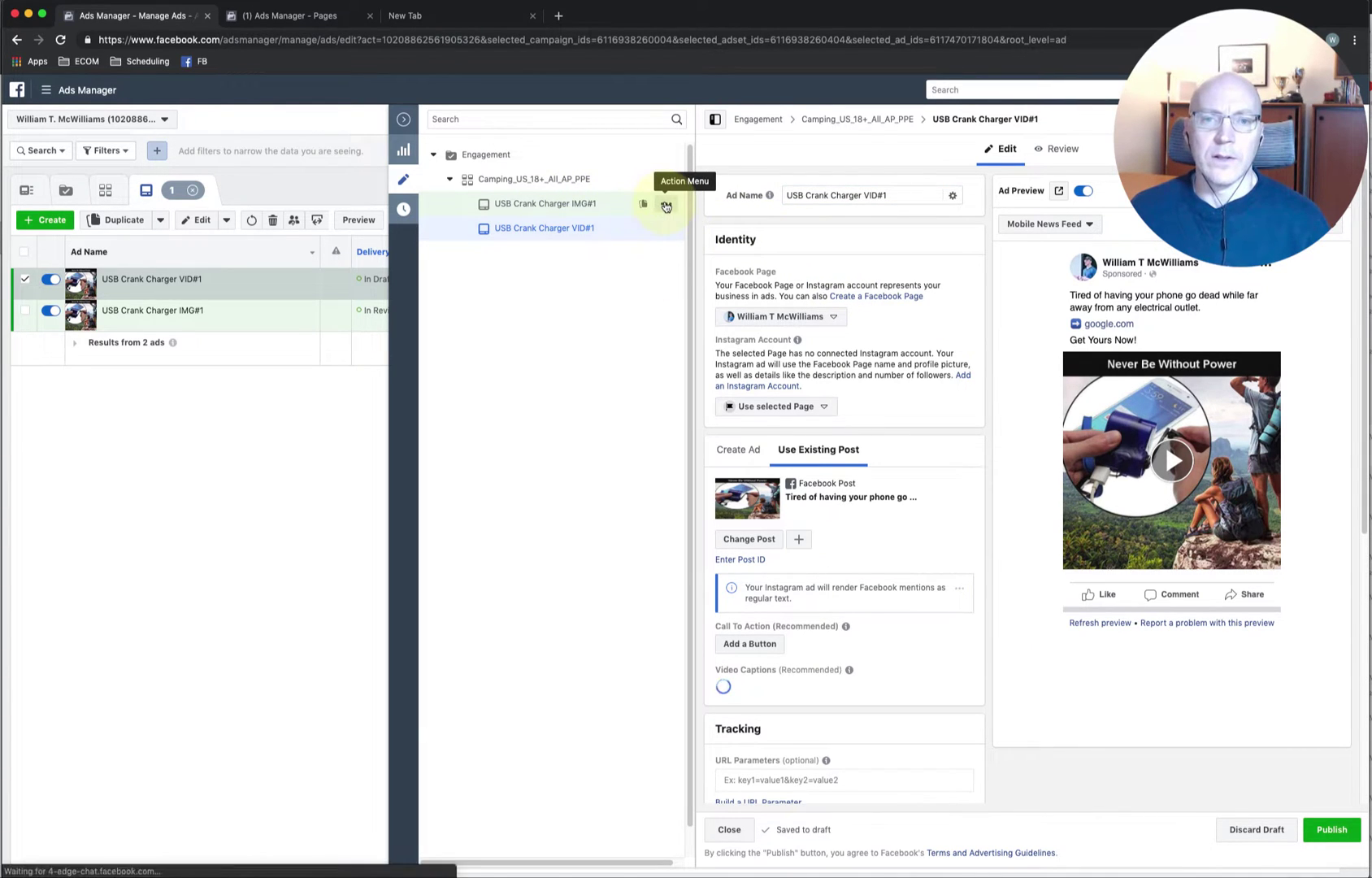
Quick-duplicate the IMG#1 ad again and switch the new copy to a video post.
{"action": "left_click", "coordinate": [660, 204]}
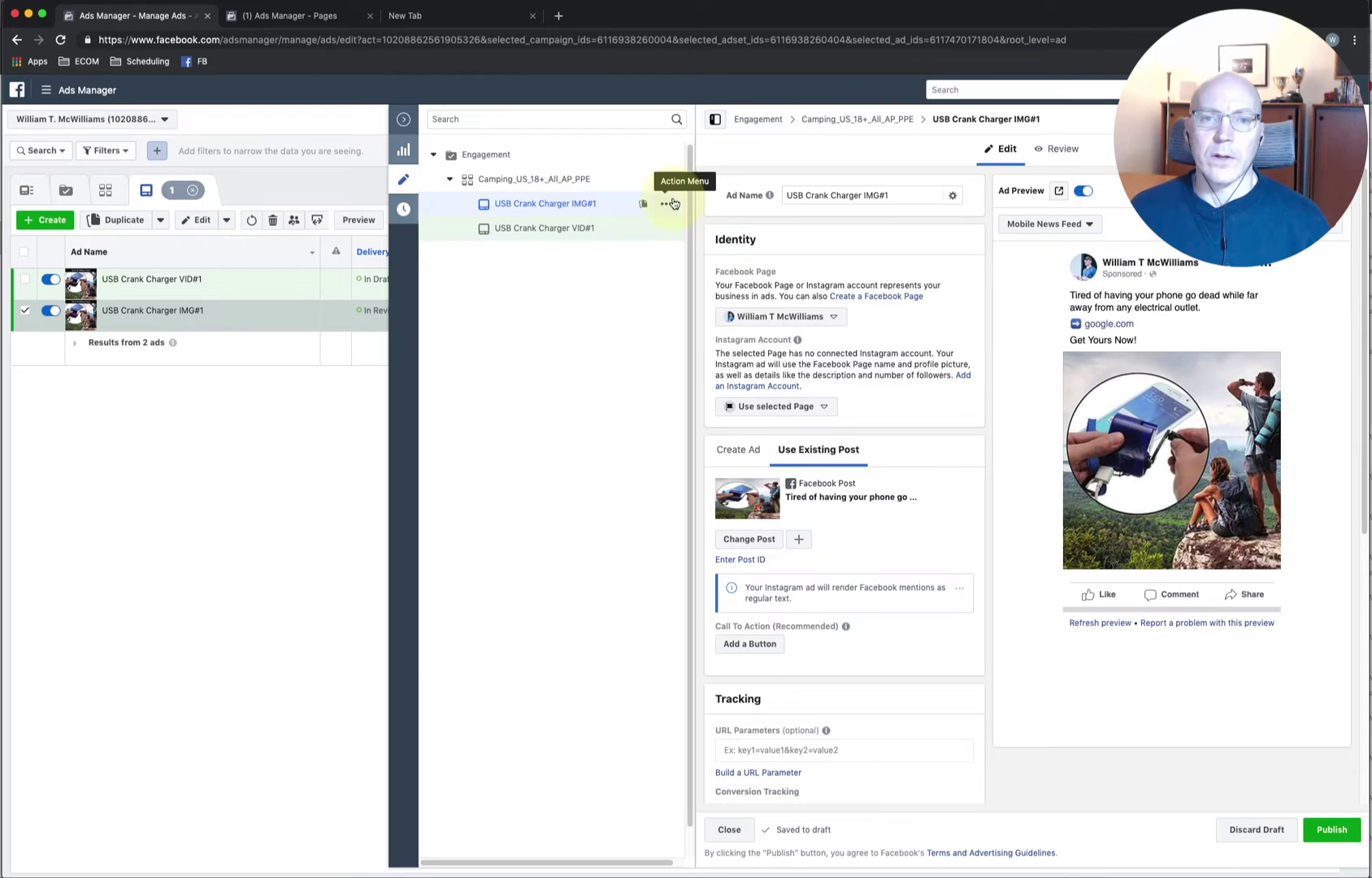
{"action": "left_click", "coordinate": [667, 205]}
{"action": "left_click", "coordinate": [718, 209]}
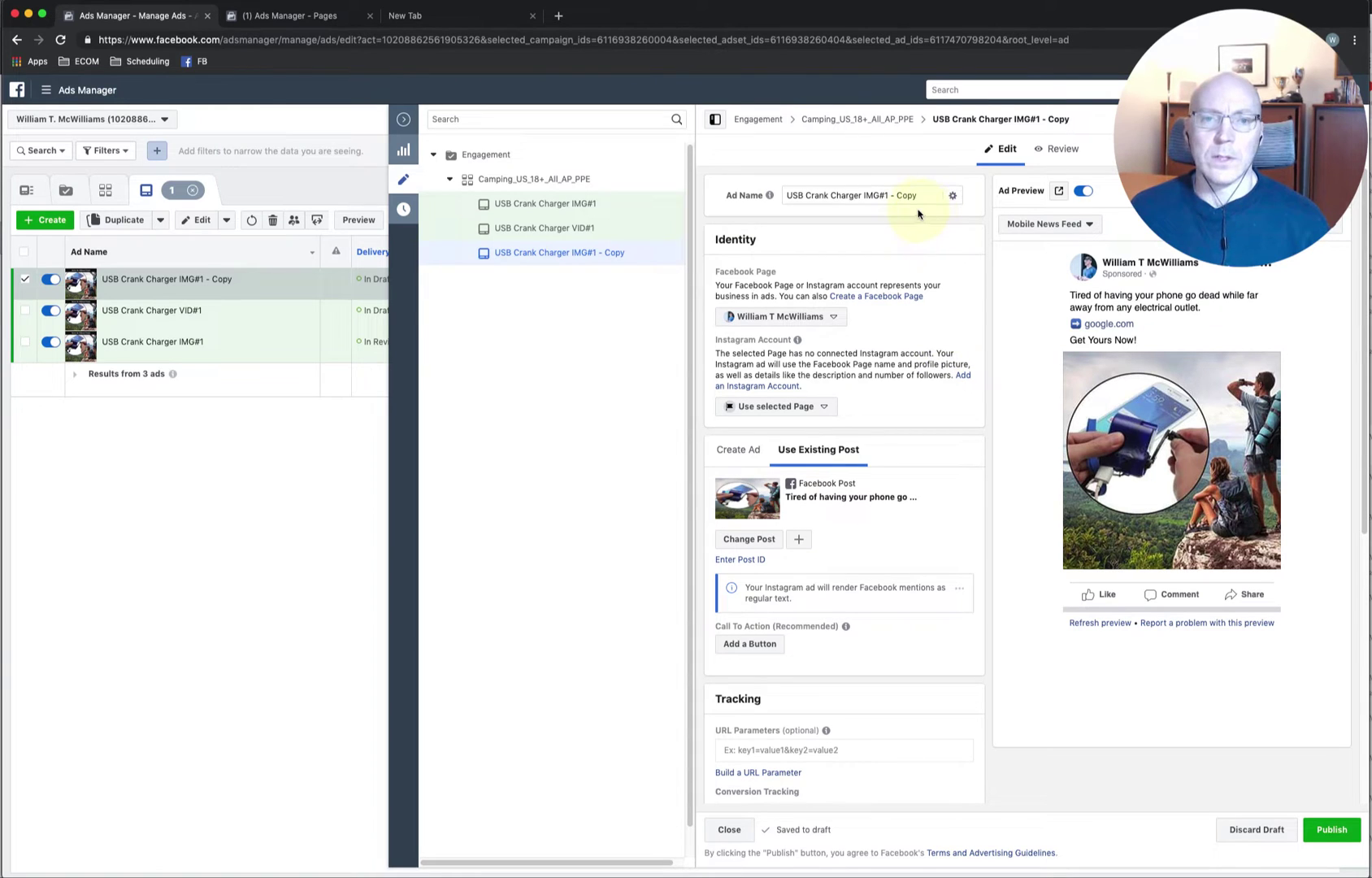
{"action": "left_click", "coordinate": [755, 549]}
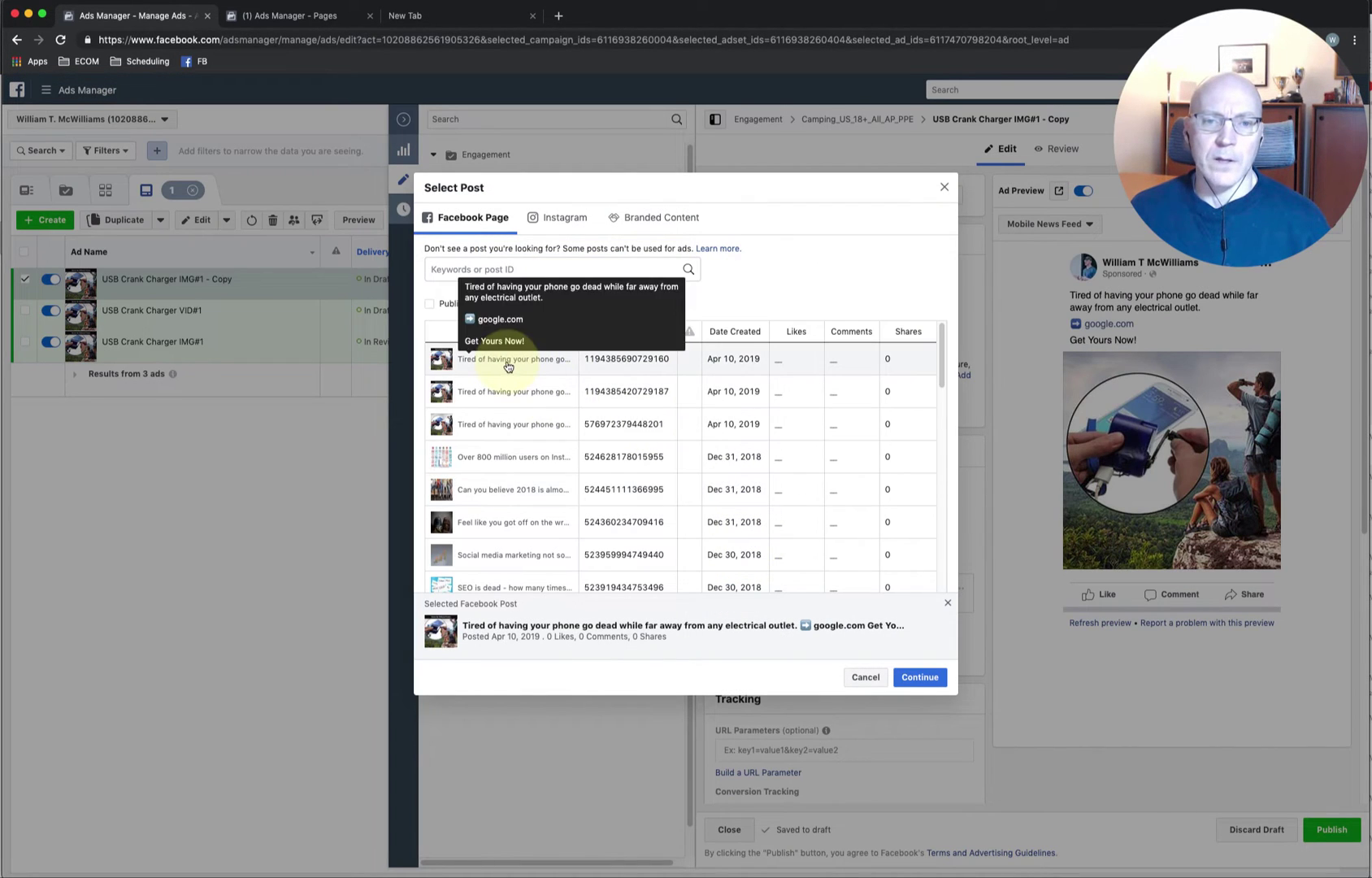
{"action": "left_click", "coordinate": [922, 678]}
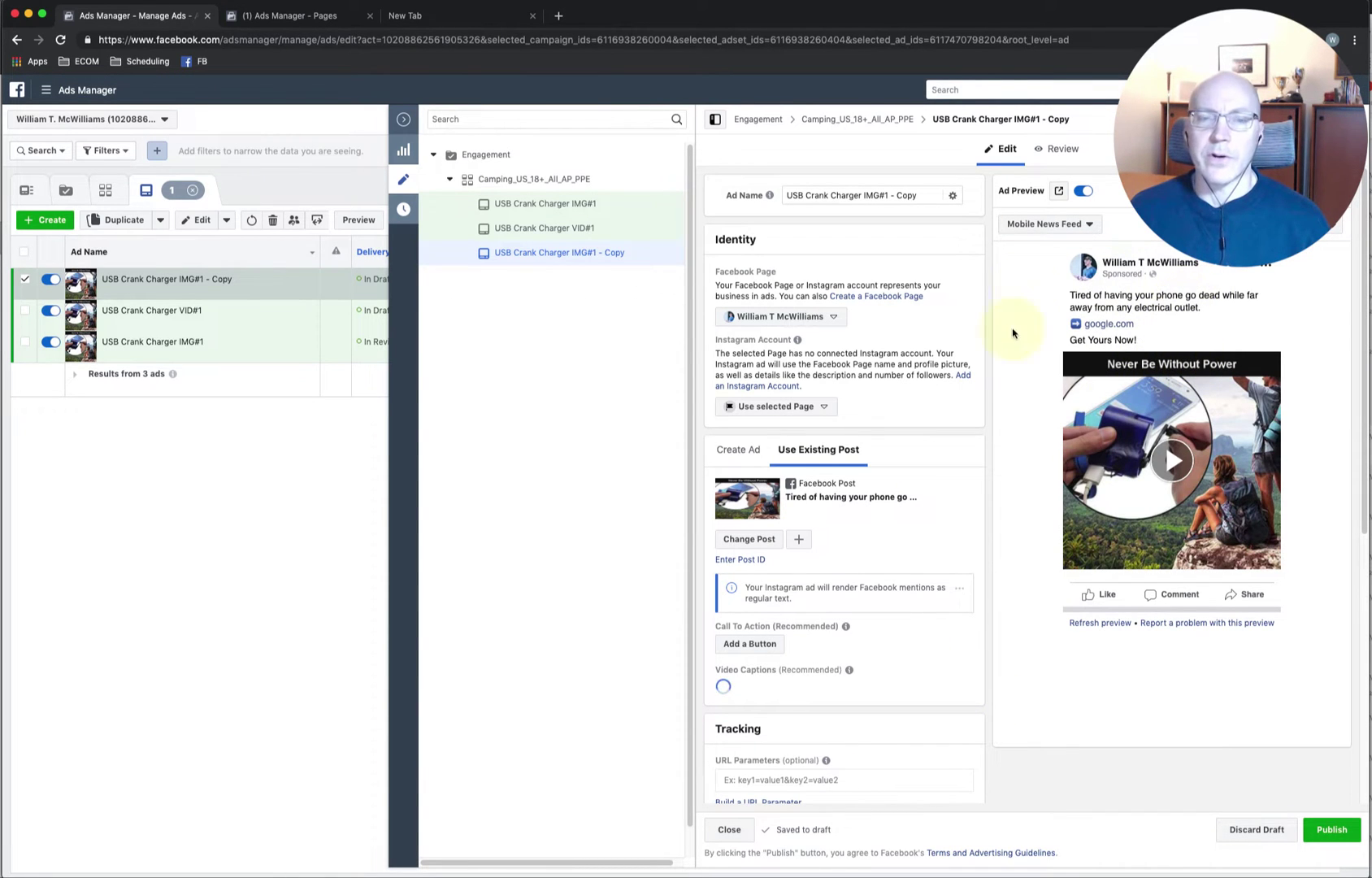
Rename the new copy to 'USB Crank Charger VID#2' and save it as a draft.
{"action": "left_click_drag", "start_coordinate": [920, 195], "coordinate": [868, 194]}
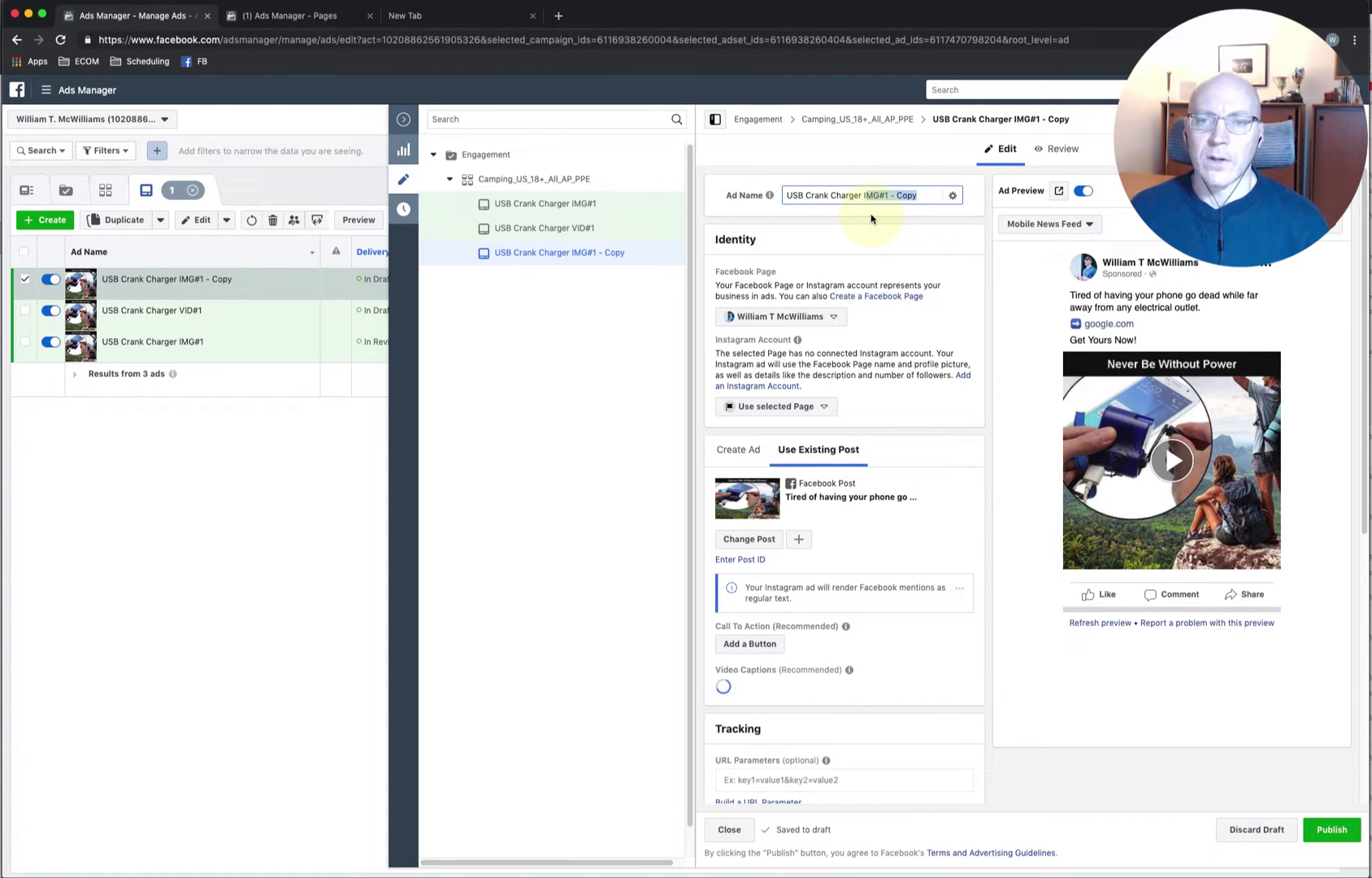
{"action": "key", "text": "BackSpace"}
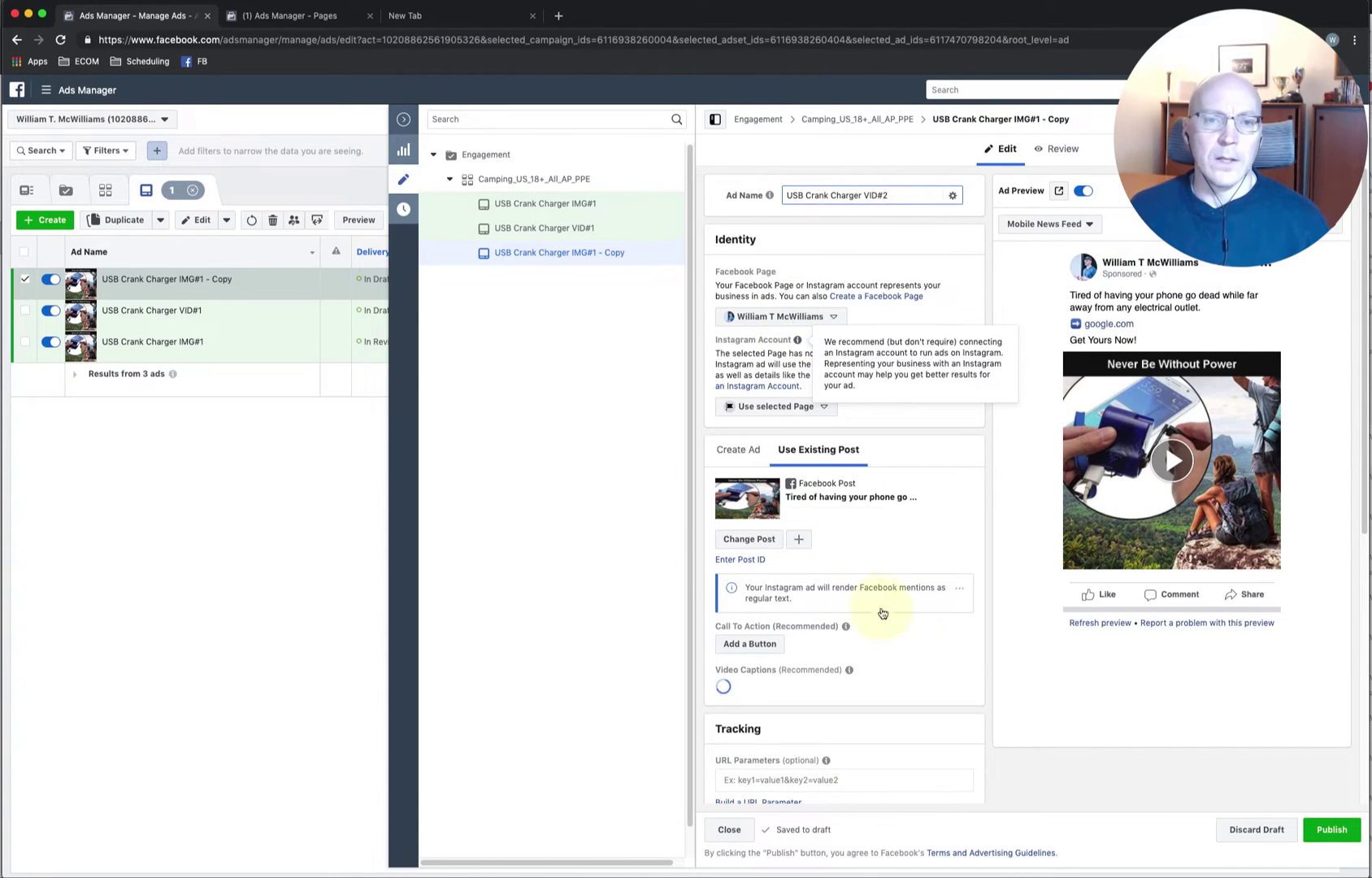
{"action": "left_click", "coordinate": [978, 325]}
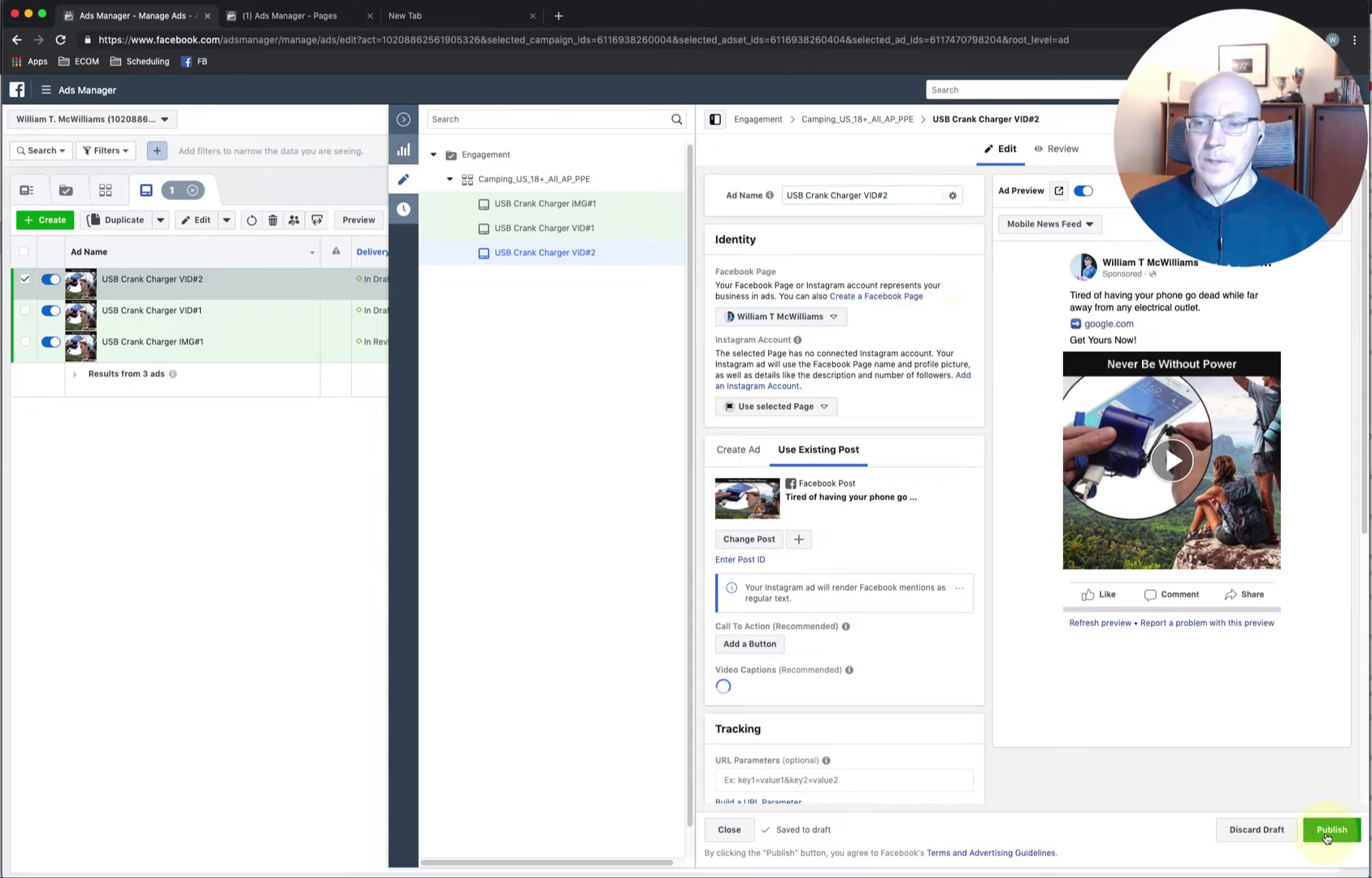
Publish the VID#2 ad, then publish the two remaining drafts via Review and Publish.
{"action": "left_click", "coordinate": [1330, 829]}
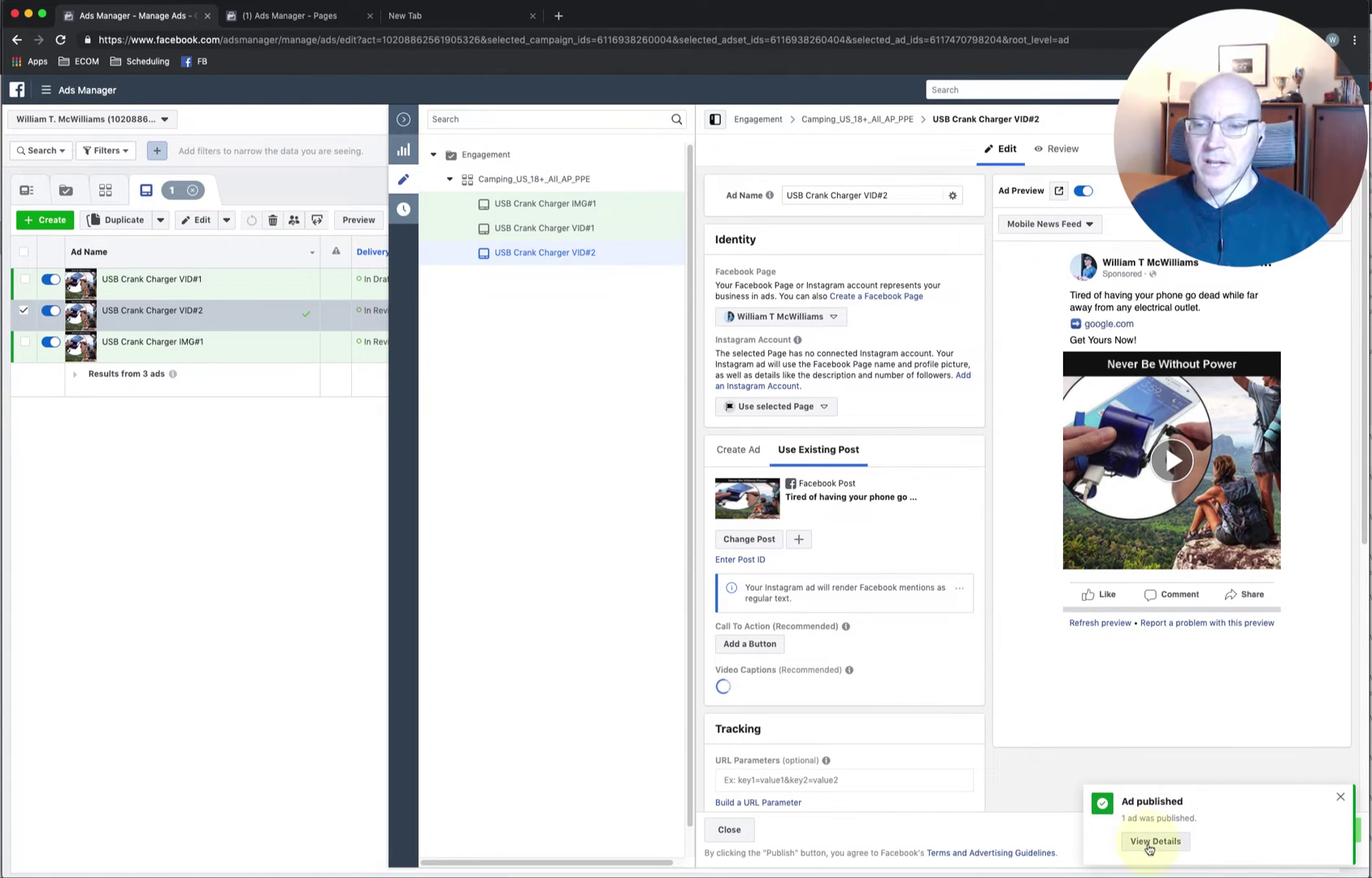
{"action": "left_click", "coordinate": [1340, 797]}
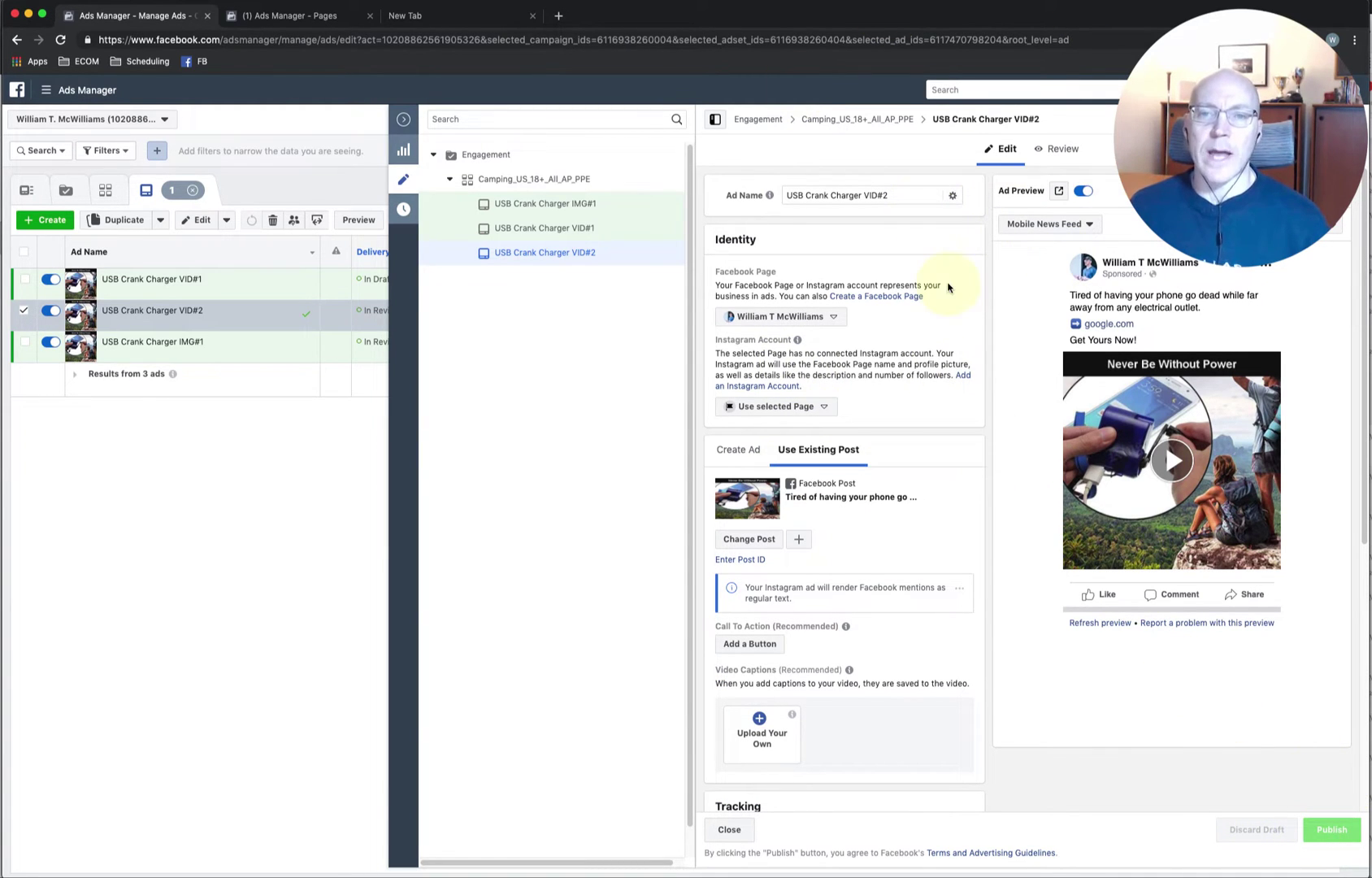
{"action": "left_click", "coordinate": [404, 120]}
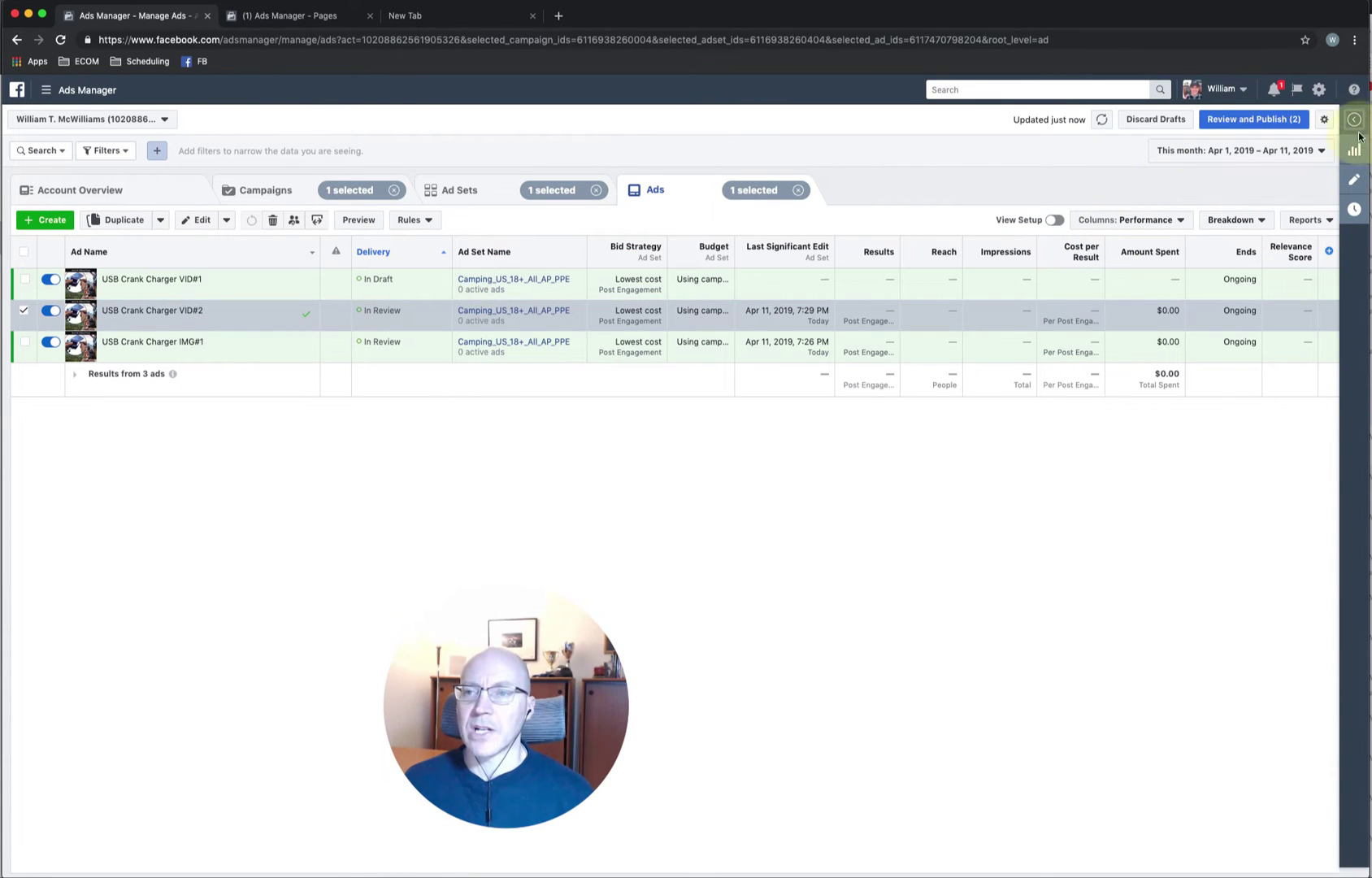
{"action": "left_click", "coordinate": [1250, 129]}
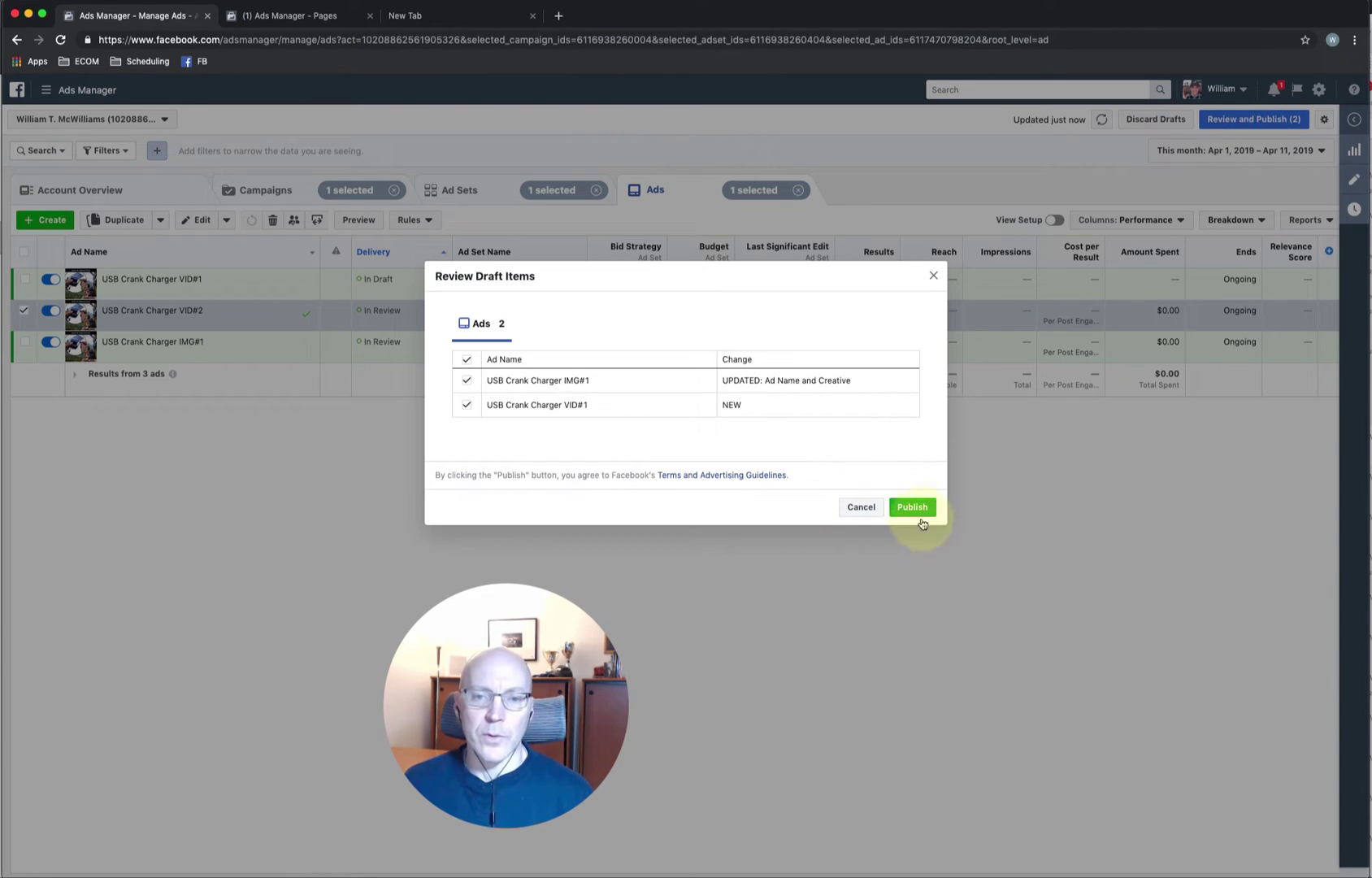
{"action": "left_click", "coordinate": [918, 508]}
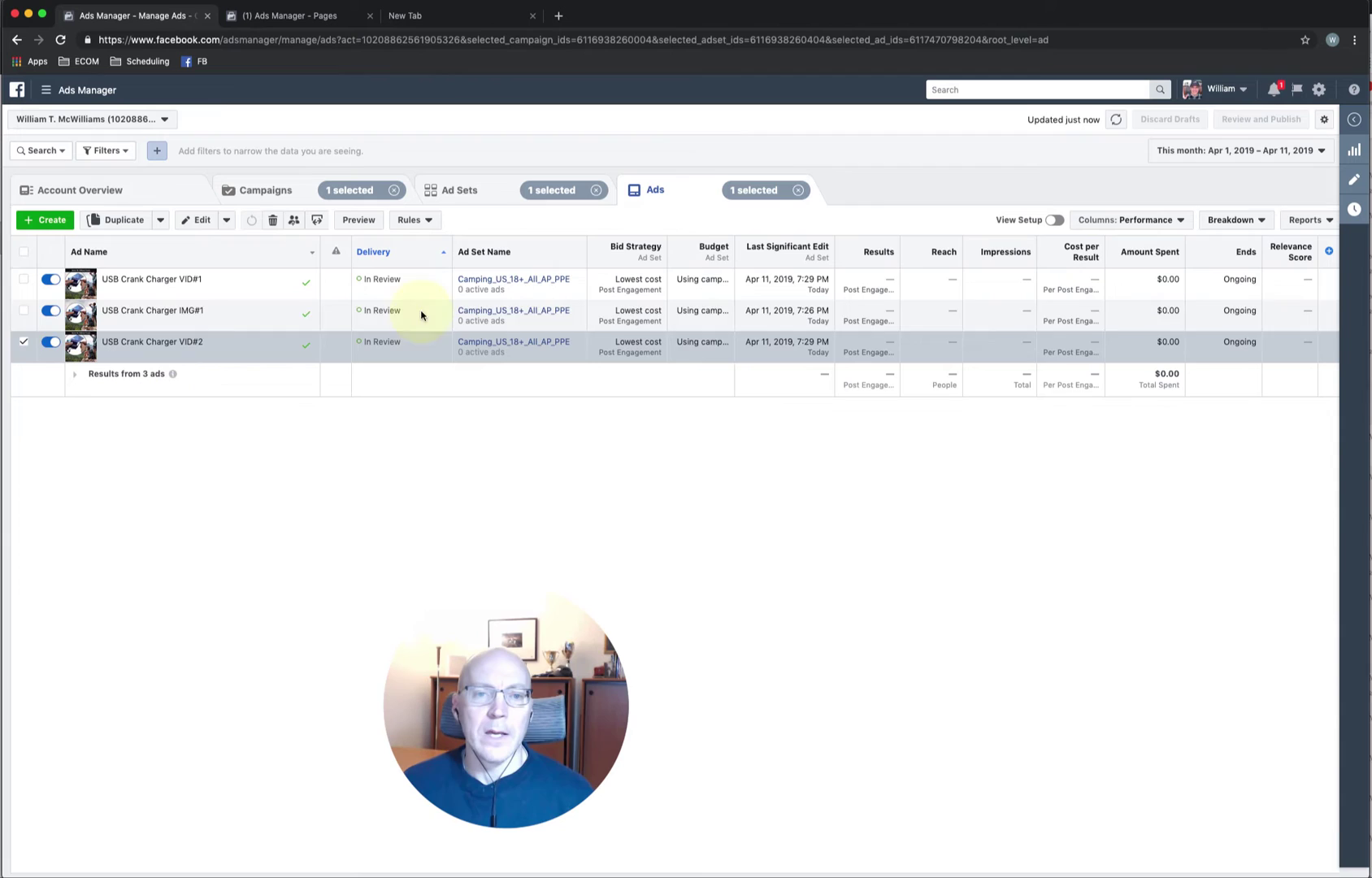
Quick-duplicate the Camping_US_18+_All_AP_PPE ad set from the Ad Sets level.
{"action": "left_click", "coordinate": [467, 202]}
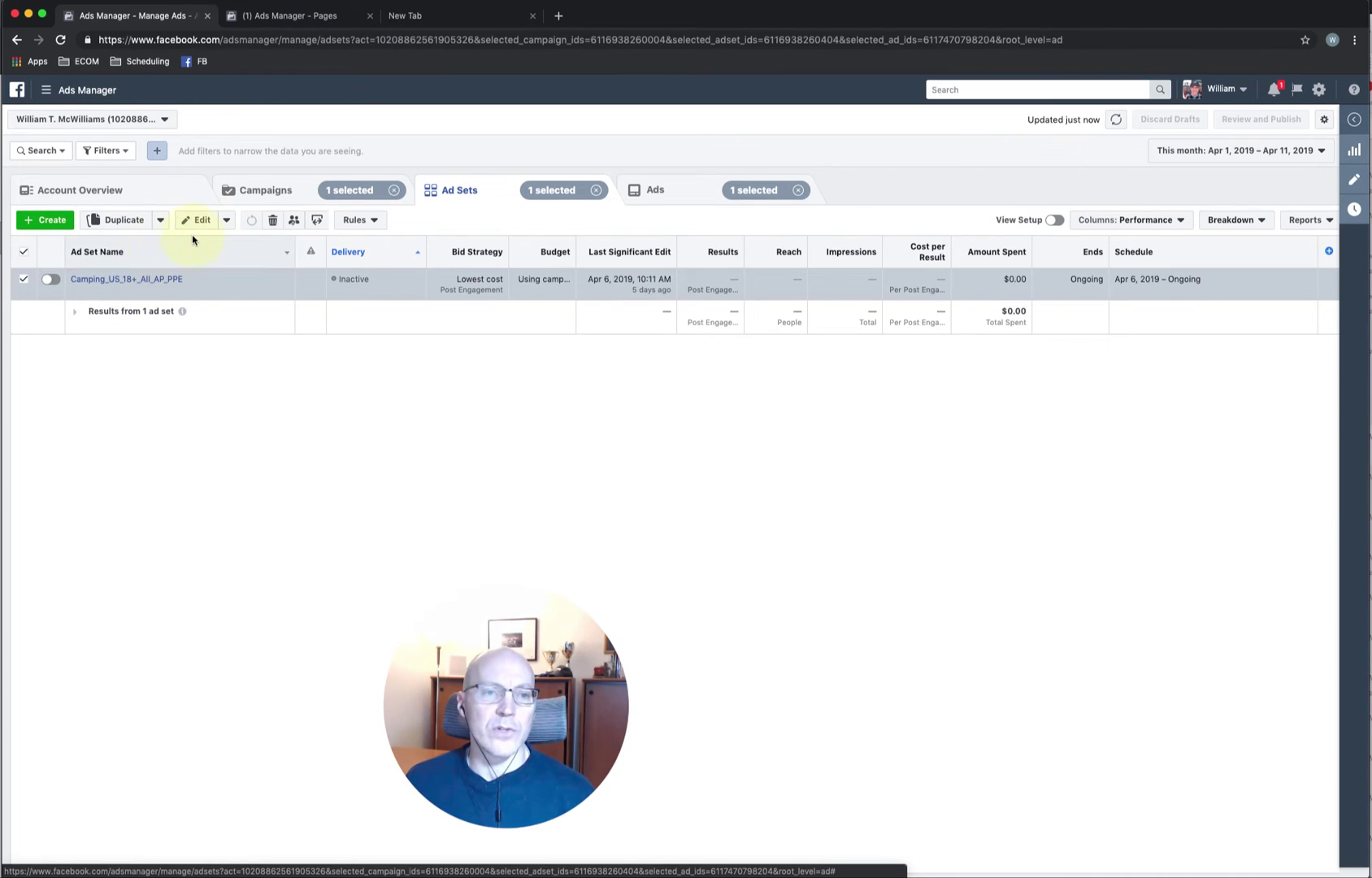
{"action": "left_click", "coordinate": [227, 220]}
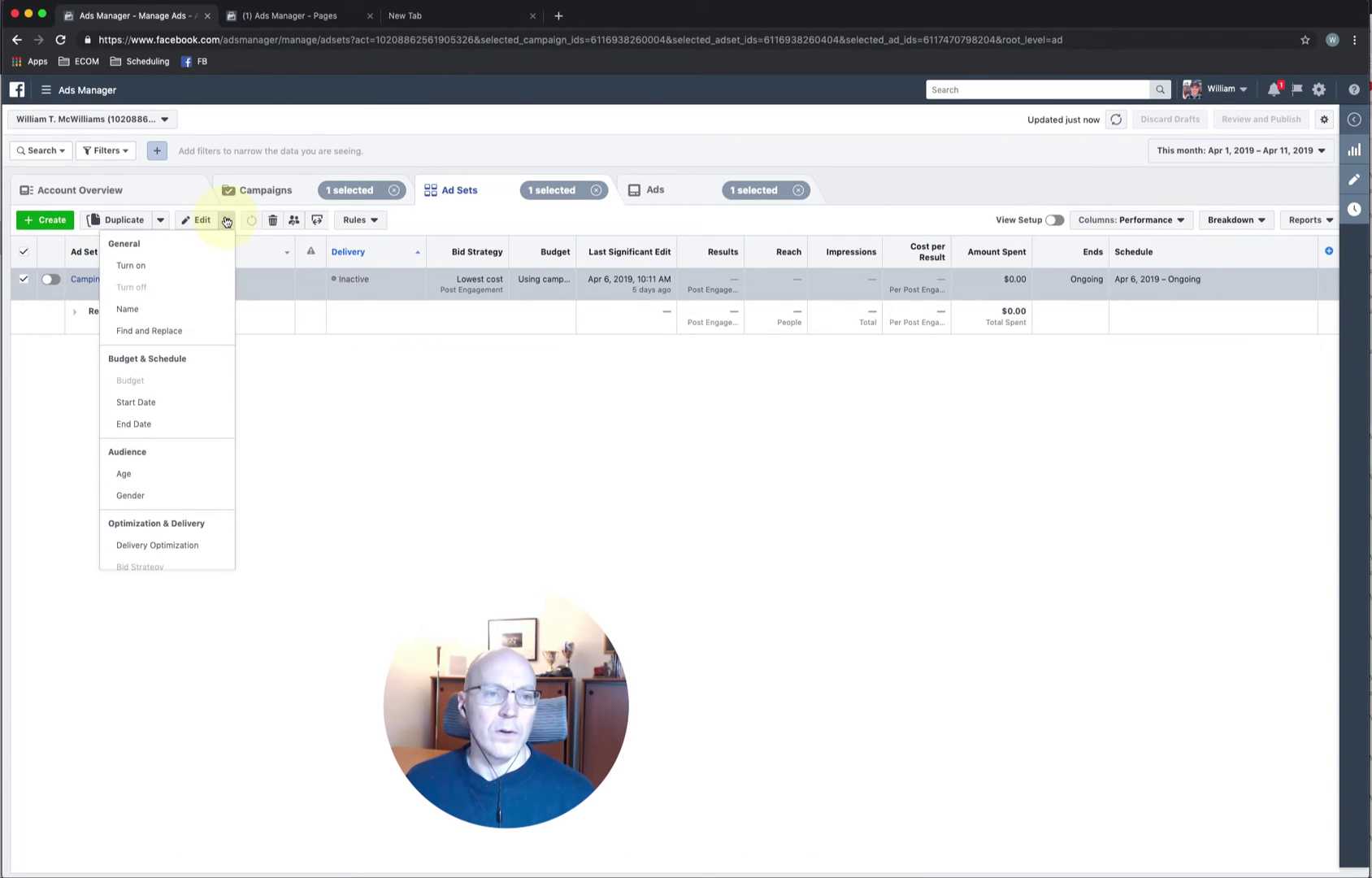
{"action": "left_click", "coordinate": [227, 220]}
{"action": "left_click", "coordinate": [160, 219]}
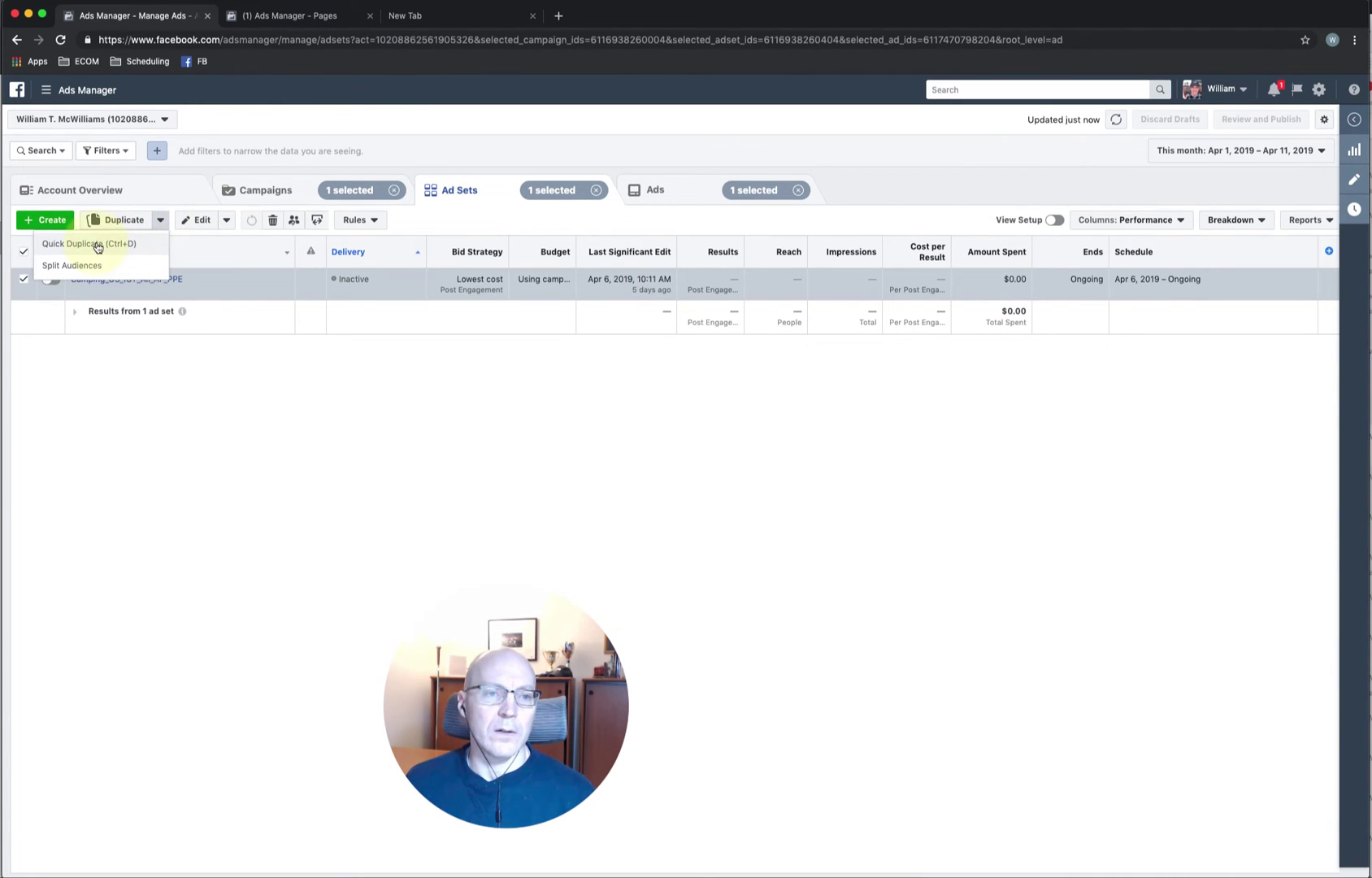
{"action": "left_click", "coordinate": [97, 245]}
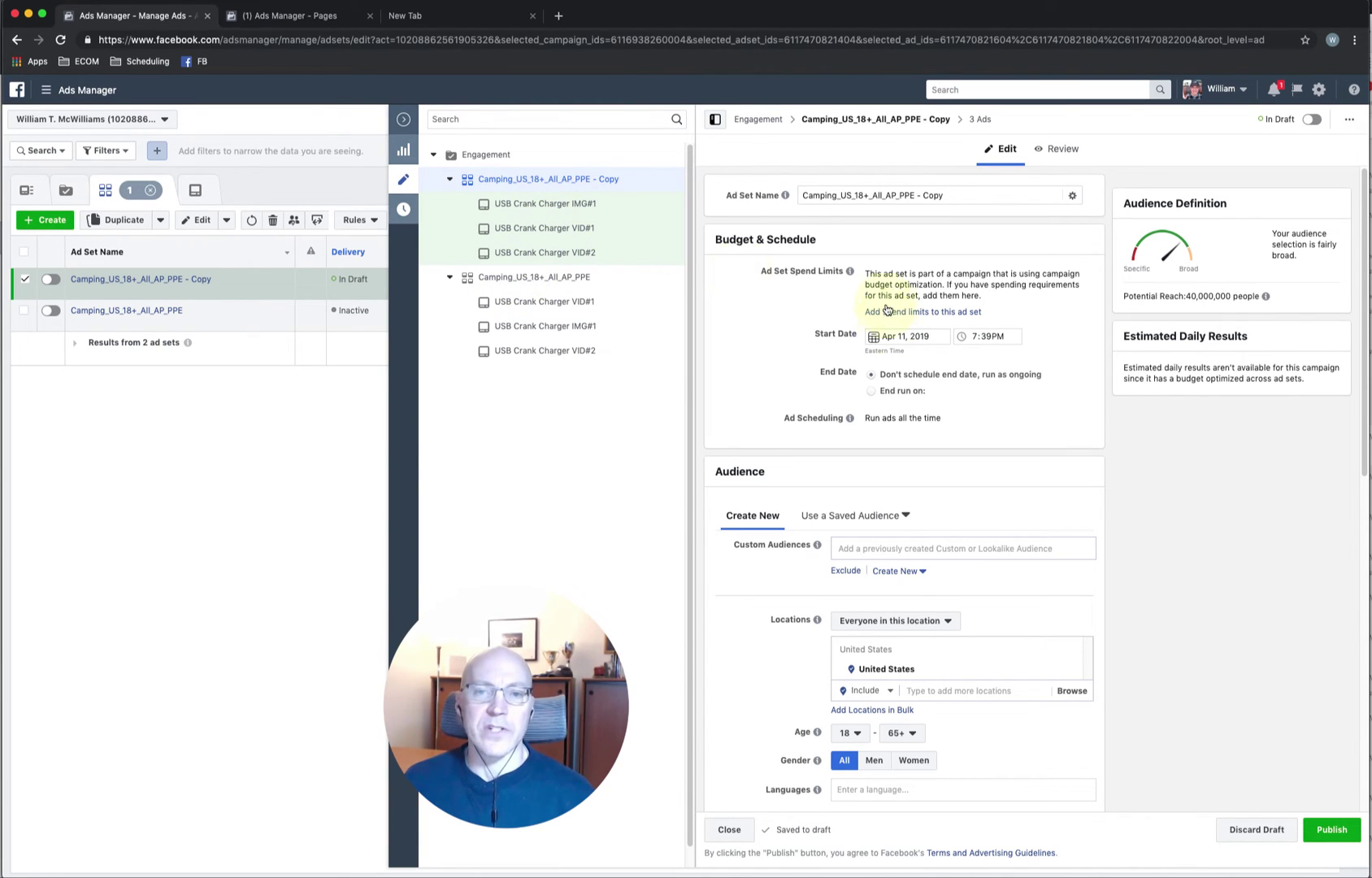
Add the suggested Outdoors interest to the ad set's Detailed Targeting.
{"action": "scroll", "coordinate": [1078, 657], "scroll_direction": "down", "scroll_amount": 5}
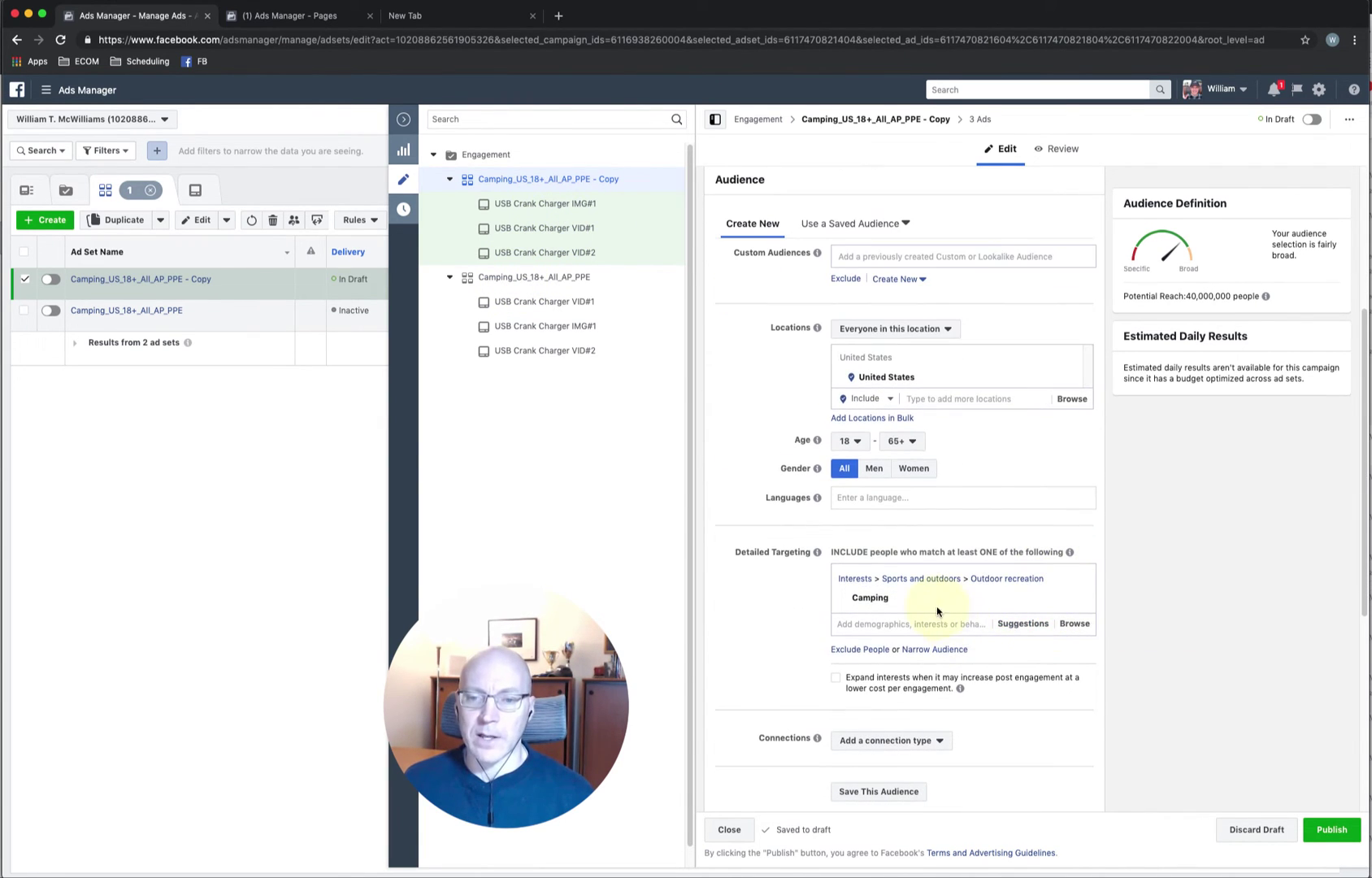
{"action": "left_click", "coordinate": [1013, 626]}
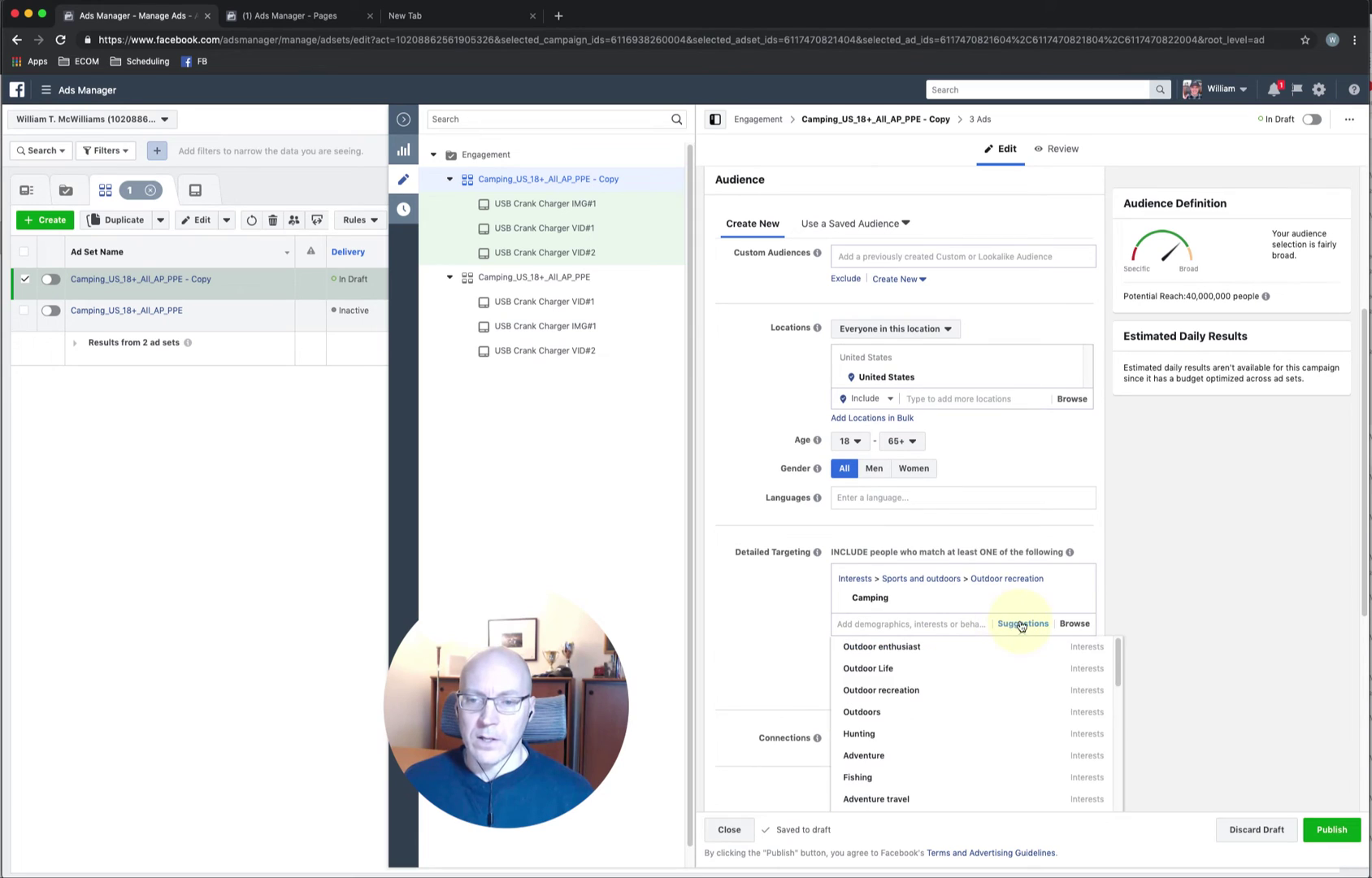
{"action": "left_click", "coordinate": [873, 714]}
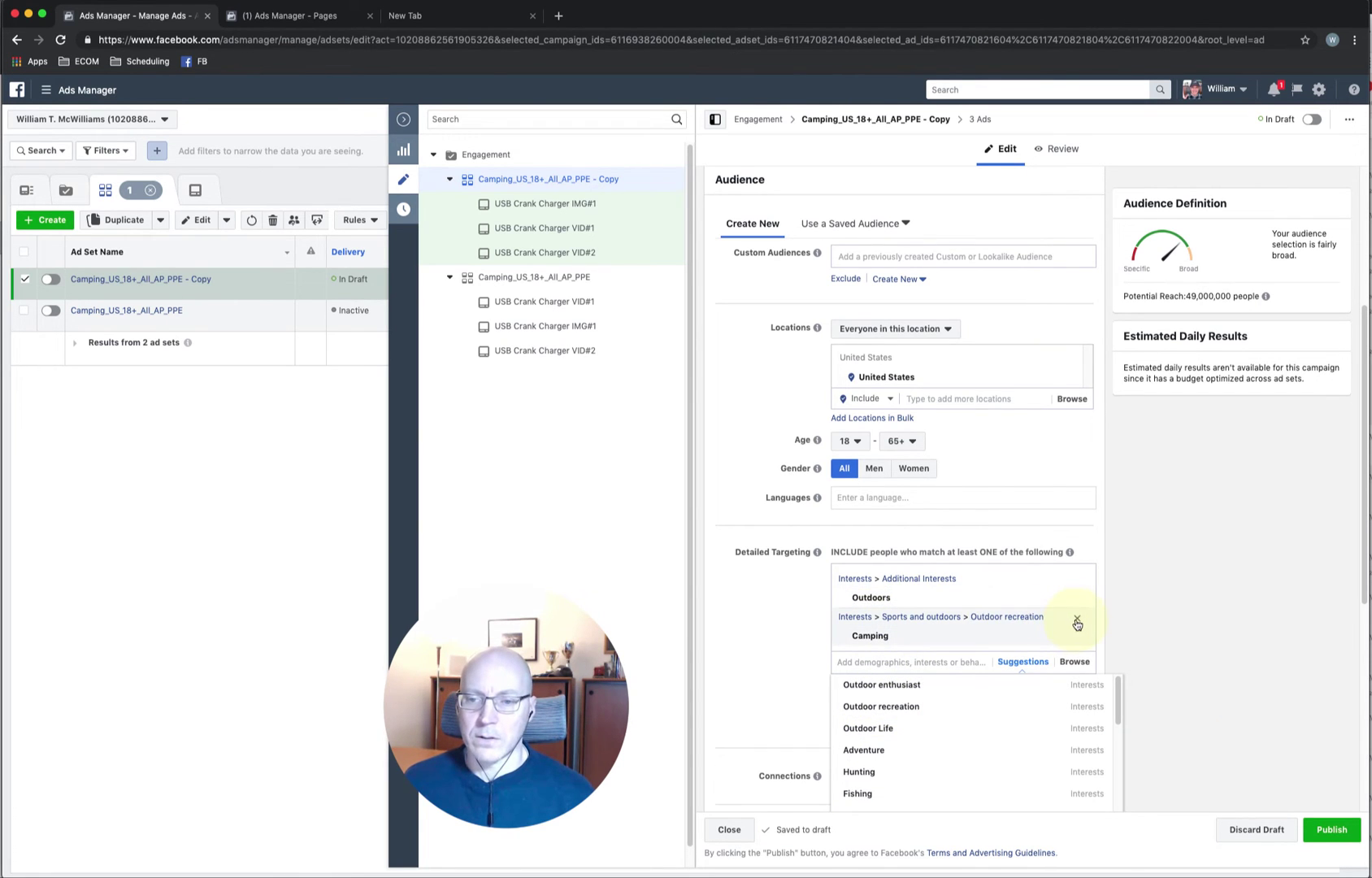
{"action": "scroll", "coordinate": [1024, 345], "scroll_direction": "up", "scroll_amount": 5}
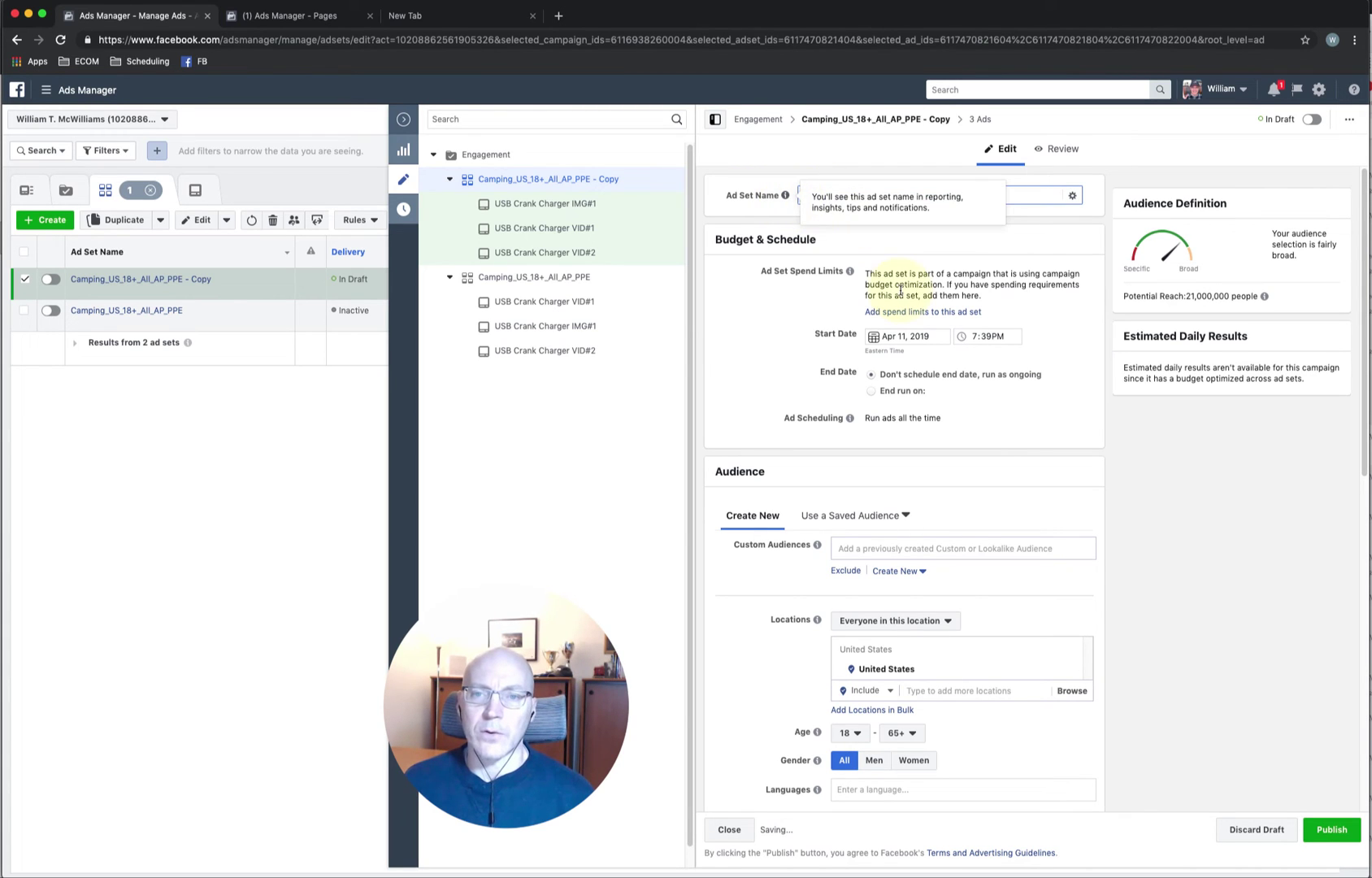
Copy the word 'Outdoors' from the Detailed Targeting list.
{"action": "left_click_drag", "start_coordinate": [947, 195], "coordinate": [848, 201]}
{"action": "scroll", "coordinate": [979, 724], "scroll_direction": "down", "scroll_amount": 5}
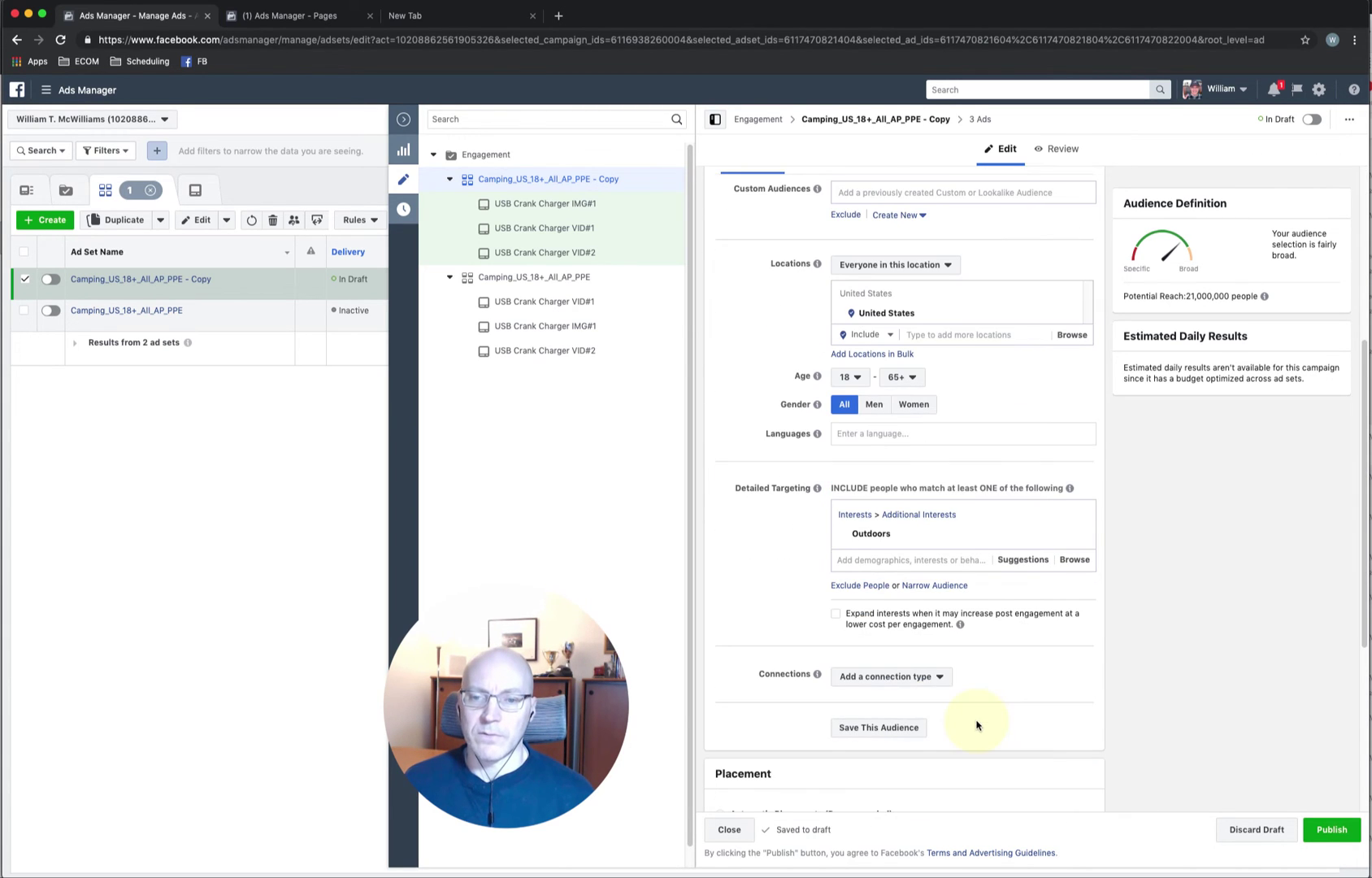
{"action": "mouse_move", "coordinate": [888, 543]}
{"action": "left_click_drag", "start_coordinate": [889, 543], "coordinate": [852, 538]}
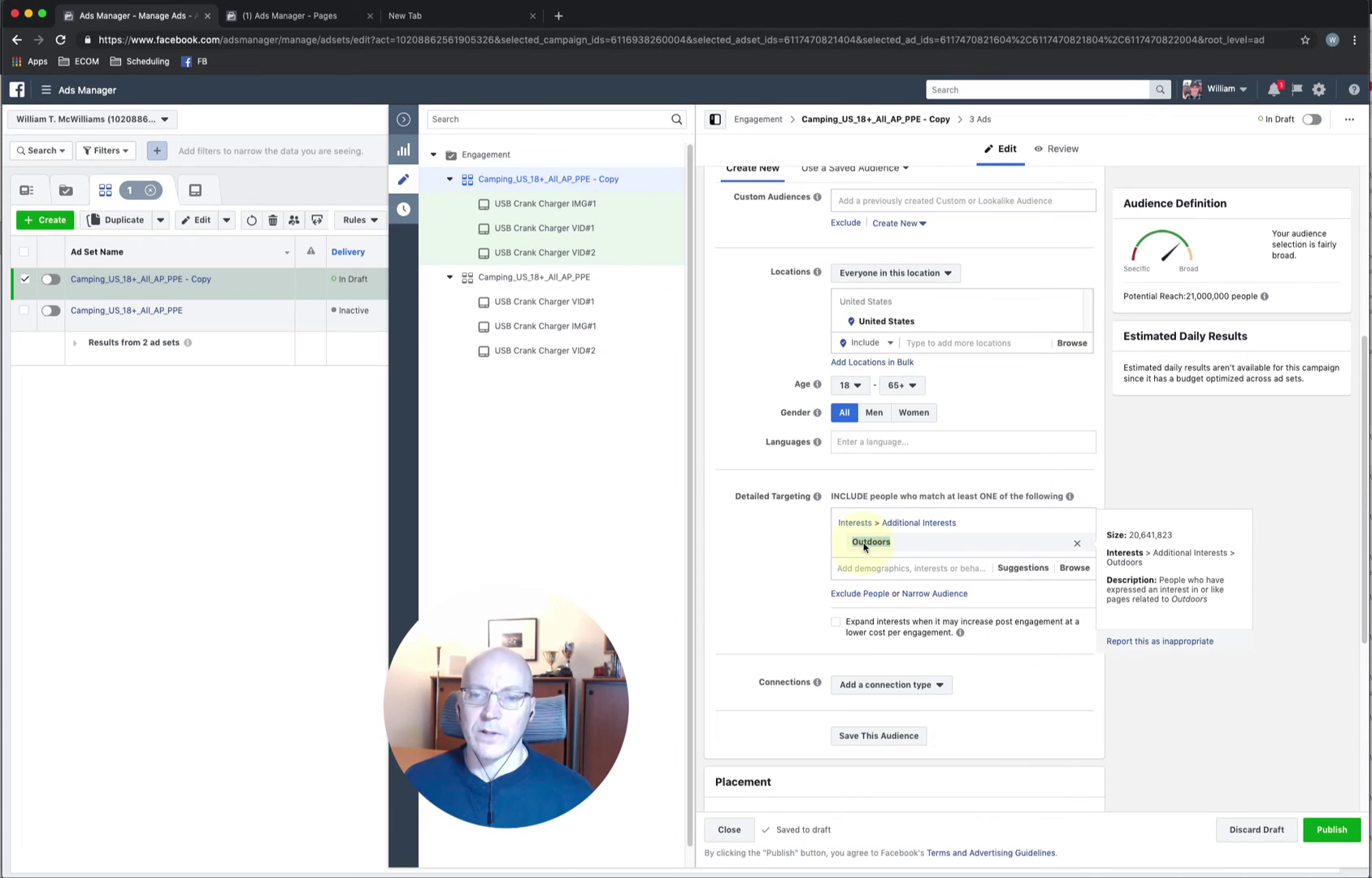
{"action": "right_click", "coordinate": [863, 541]}
{"action": "left_click", "coordinate": [889, 571]}
{"action": "scroll", "coordinate": [918, 459], "scroll_direction": "up", "scroll_amount": 5}
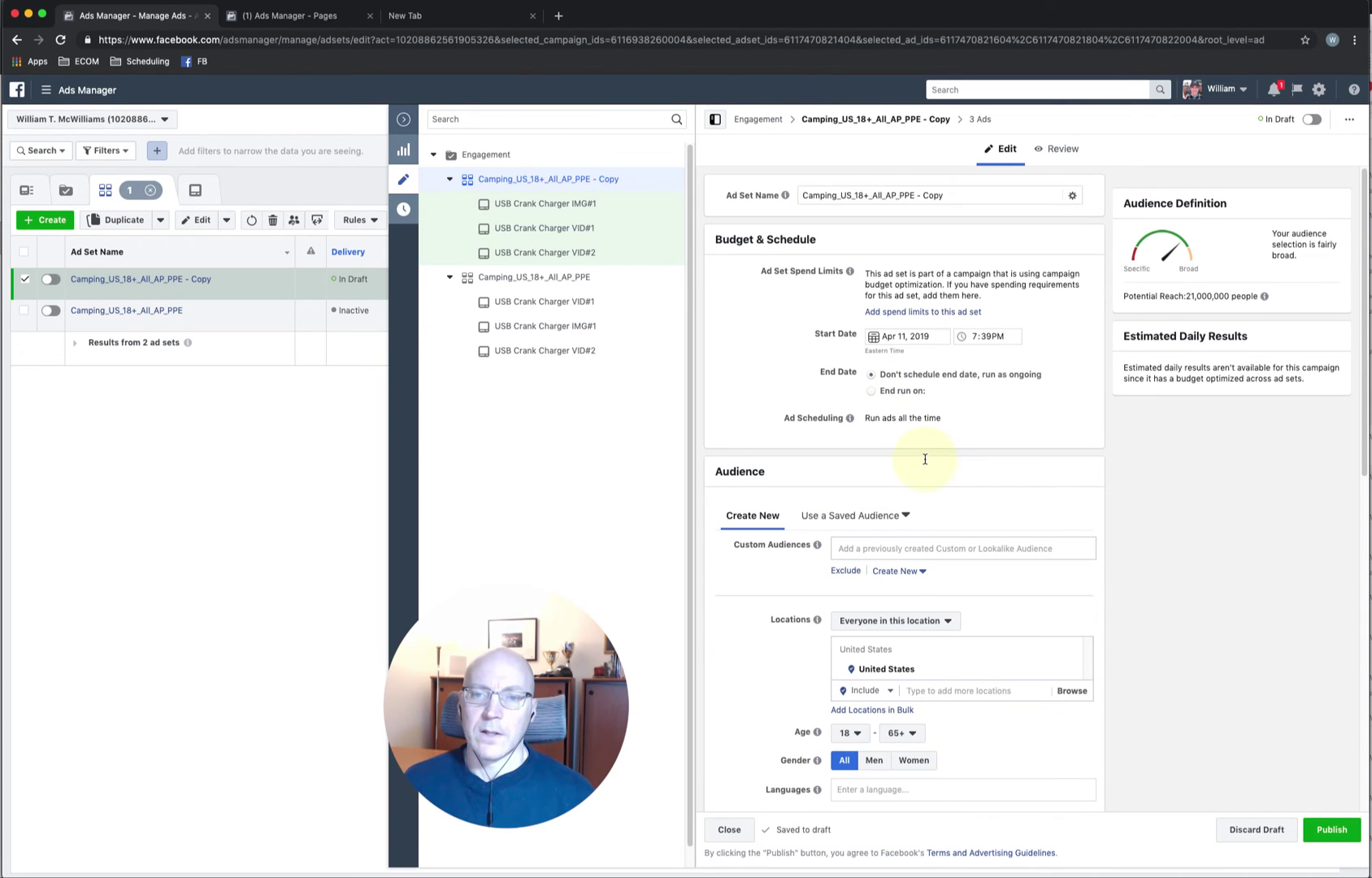
Rename the ad set to Outdoors_US_18+_All_AP_PPE and publish it.
{"action": "left_click", "coordinate": [809, 195]}
{"action": "mouse_move", "coordinate": [786, 197]}
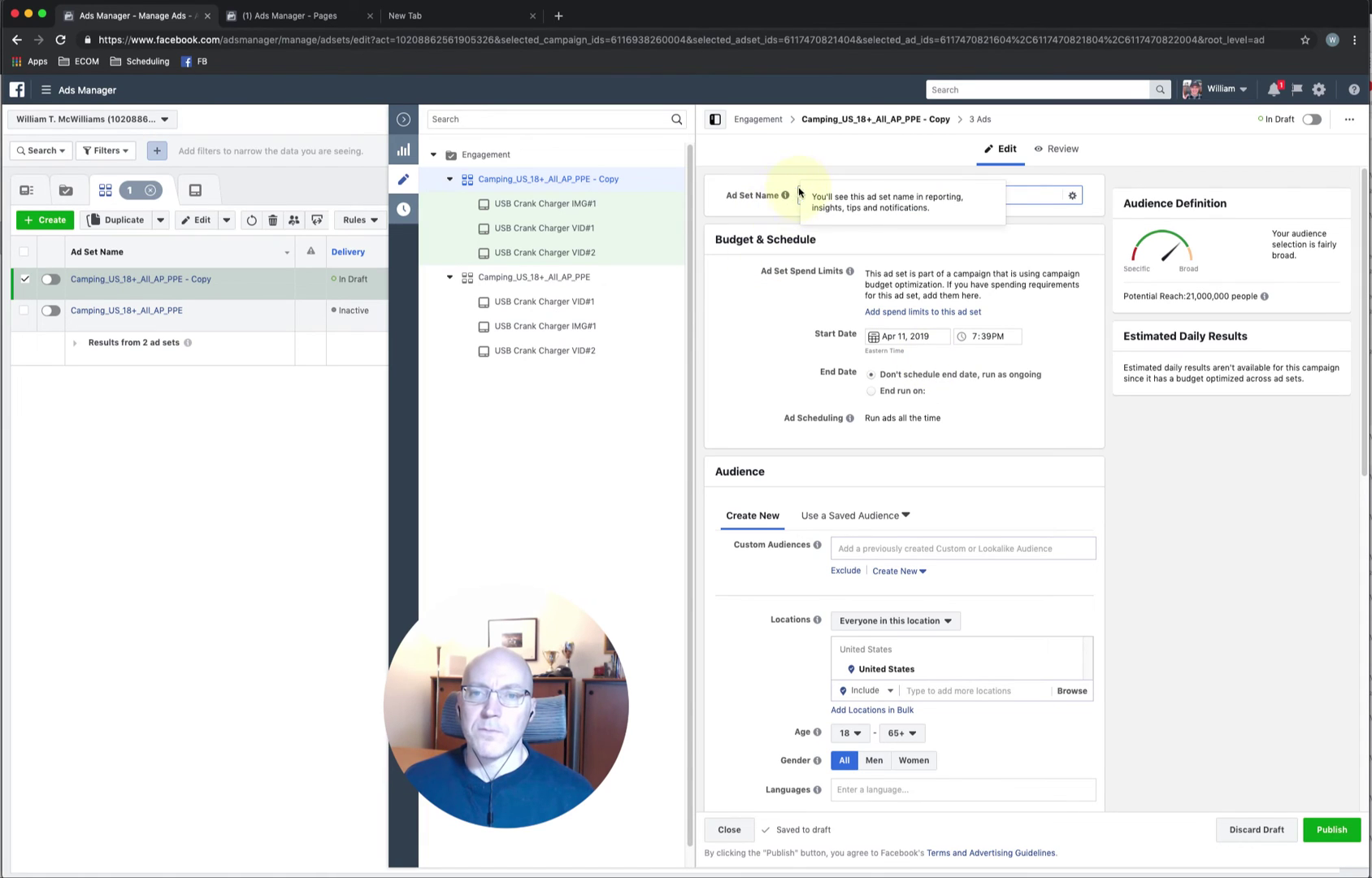
{"action": "right_click", "coordinate": [831, 198]}
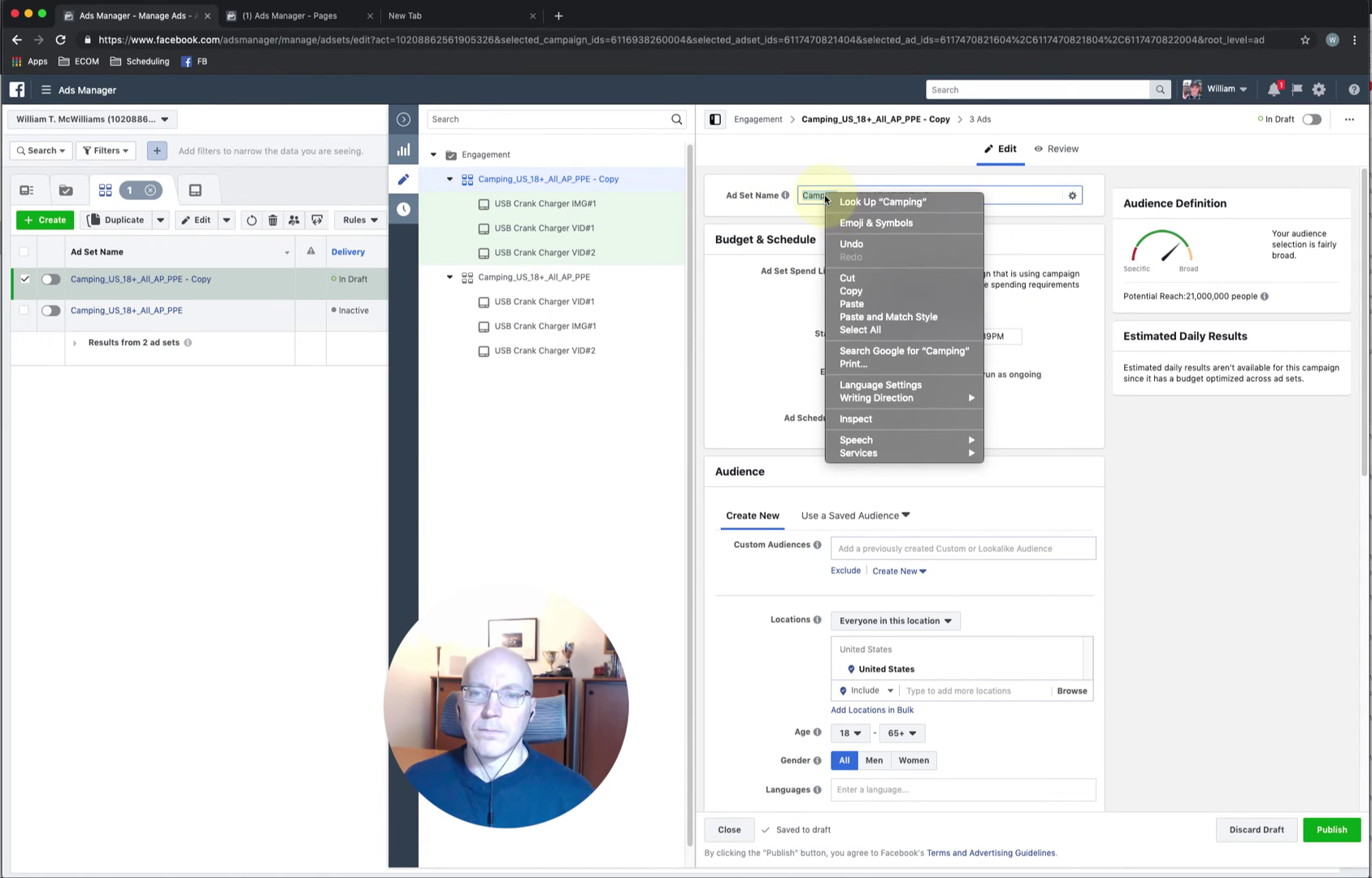
{"action": "left_click", "coordinate": [872, 302]}
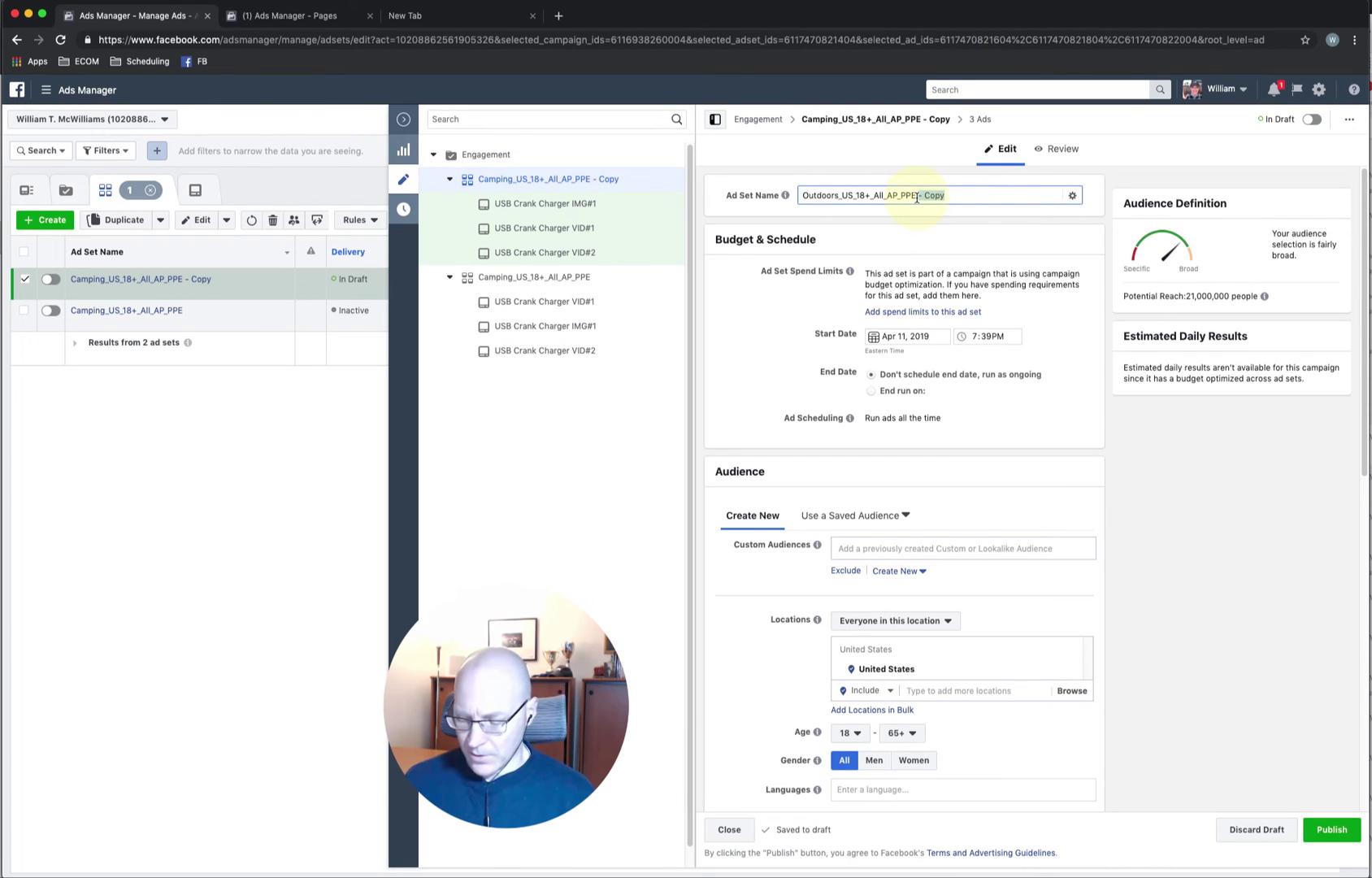
{"action": "key", "text": "BackSpace"}
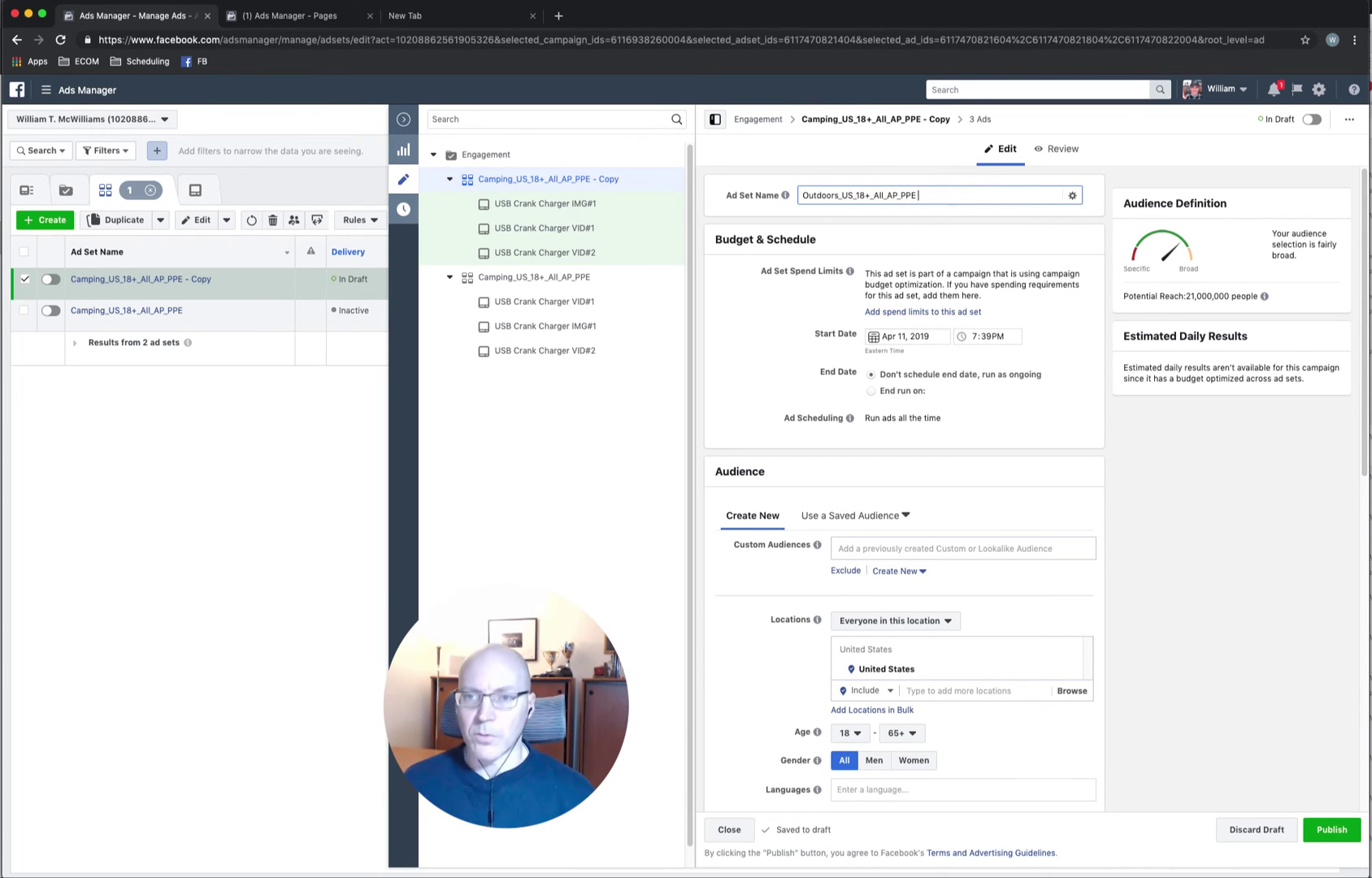
{"action": "left_click", "coordinate": [1331, 829]}
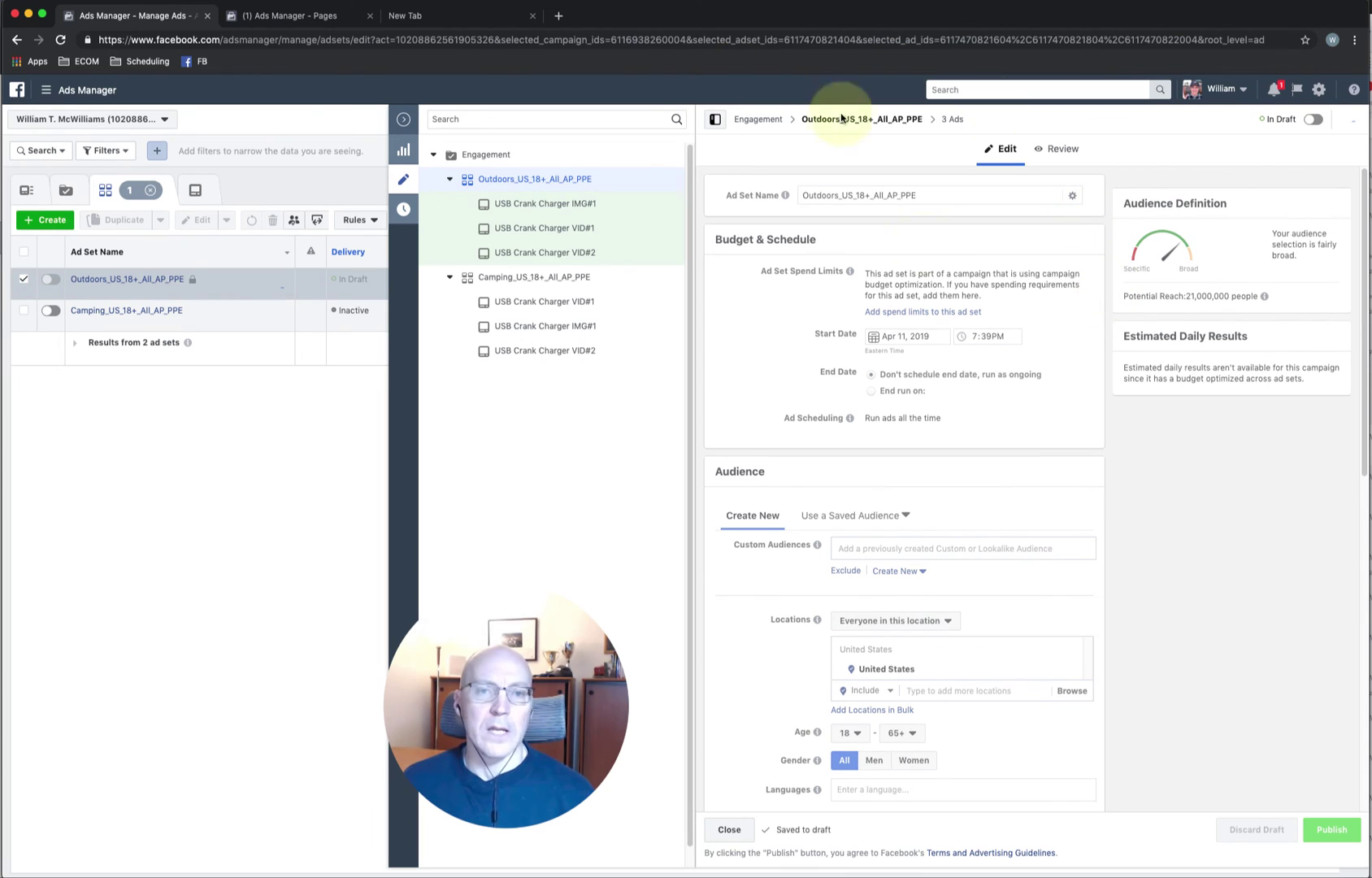